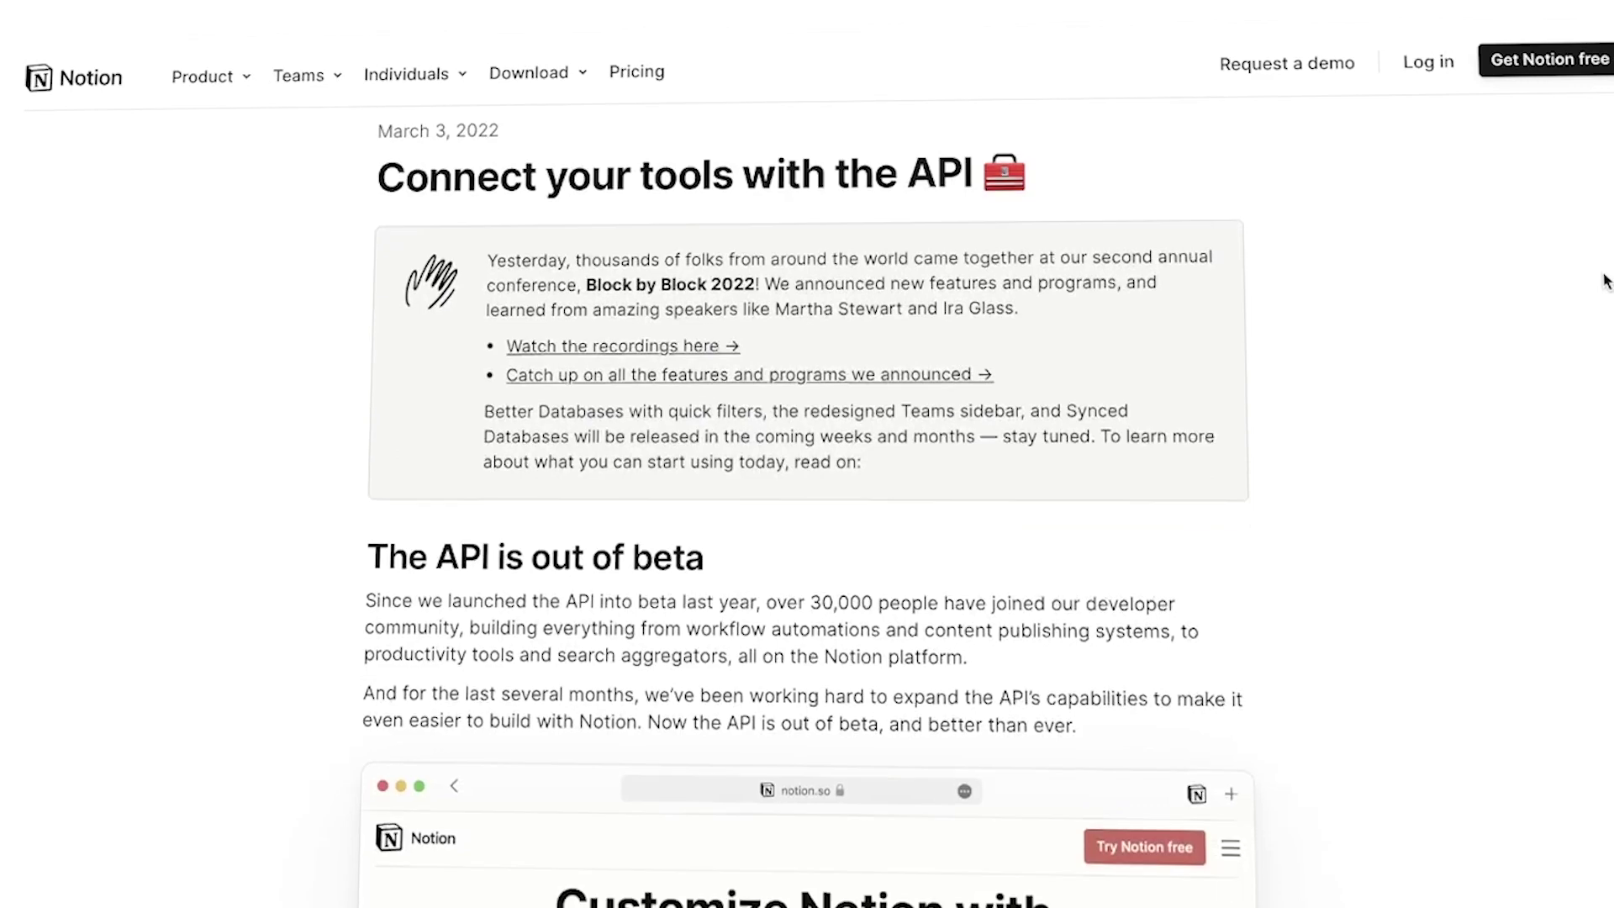
- Close the Contract Type options list and switch to the Whimsical webhook-flow board
{"action": "scroll", "coordinate": [1606, 281], "scroll_direction": "down", "scroll_amount": 7}
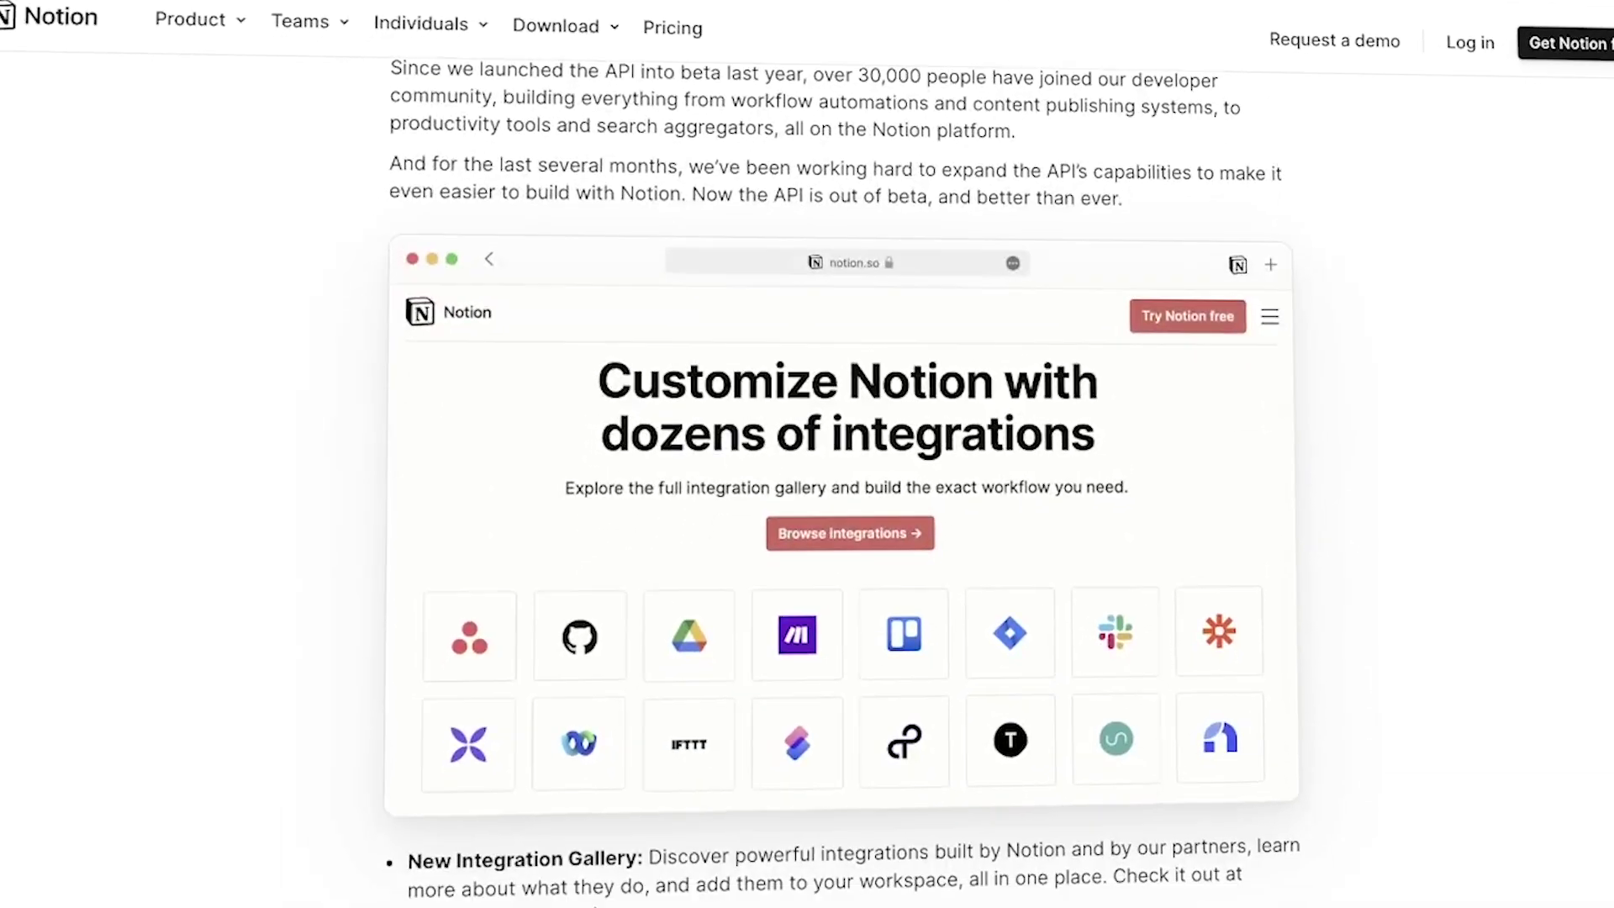
{"action": "scroll", "coordinate": [1605, 281], "scroll_direction": "down", "scroll_amount": 5}
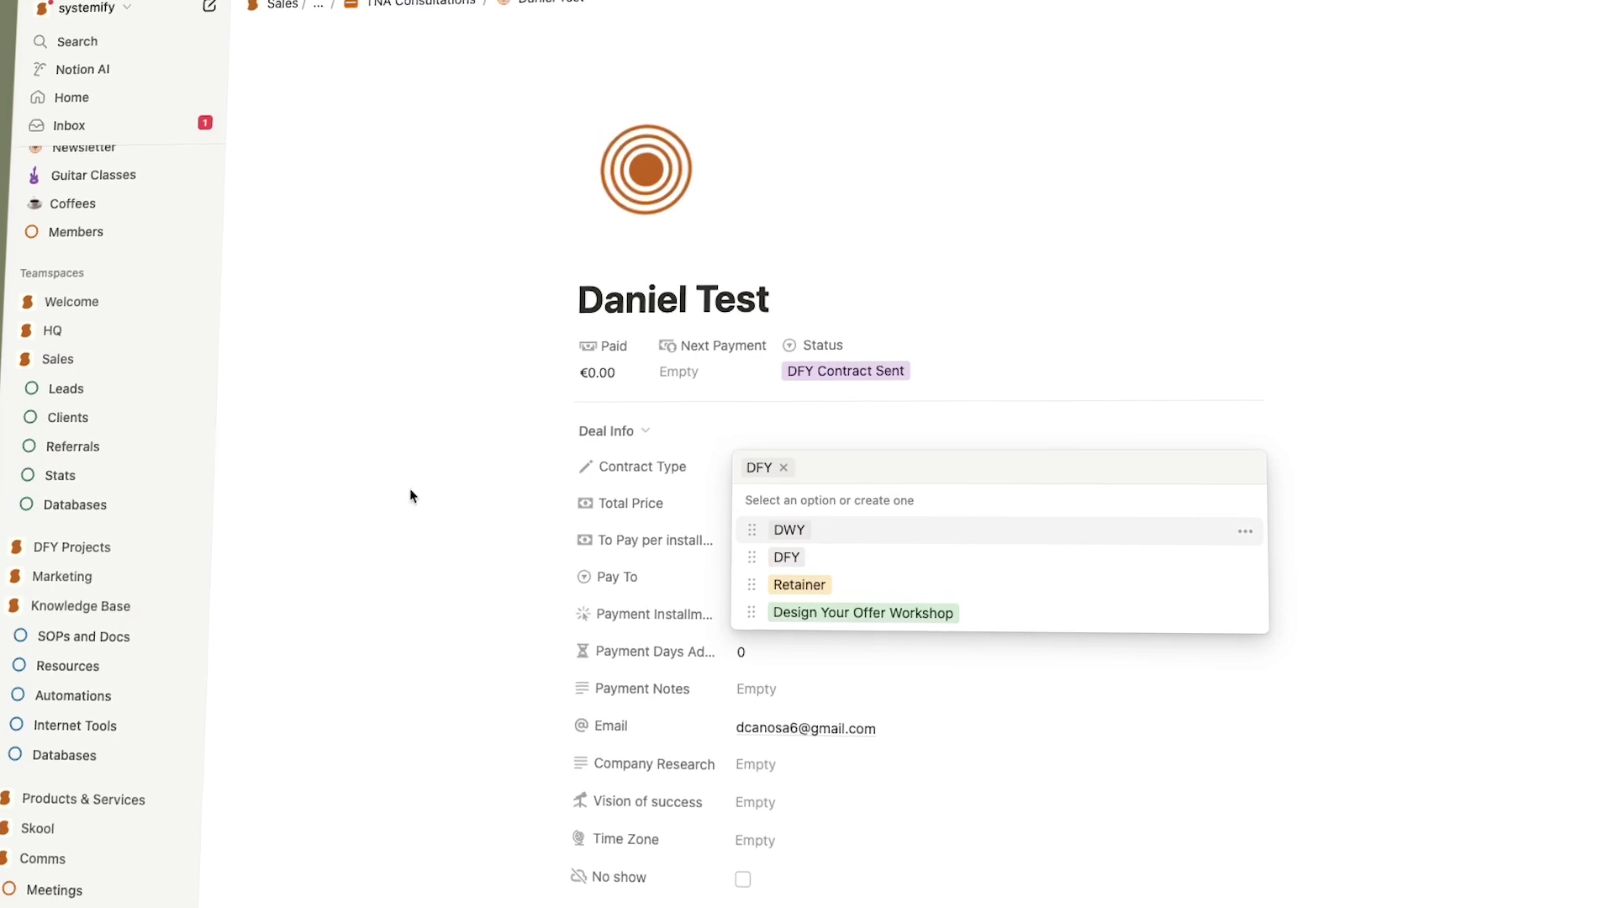
{"action": "left_click", "coordinate": [439, 498]}
{"action": "key", "text": "super+Tab"}
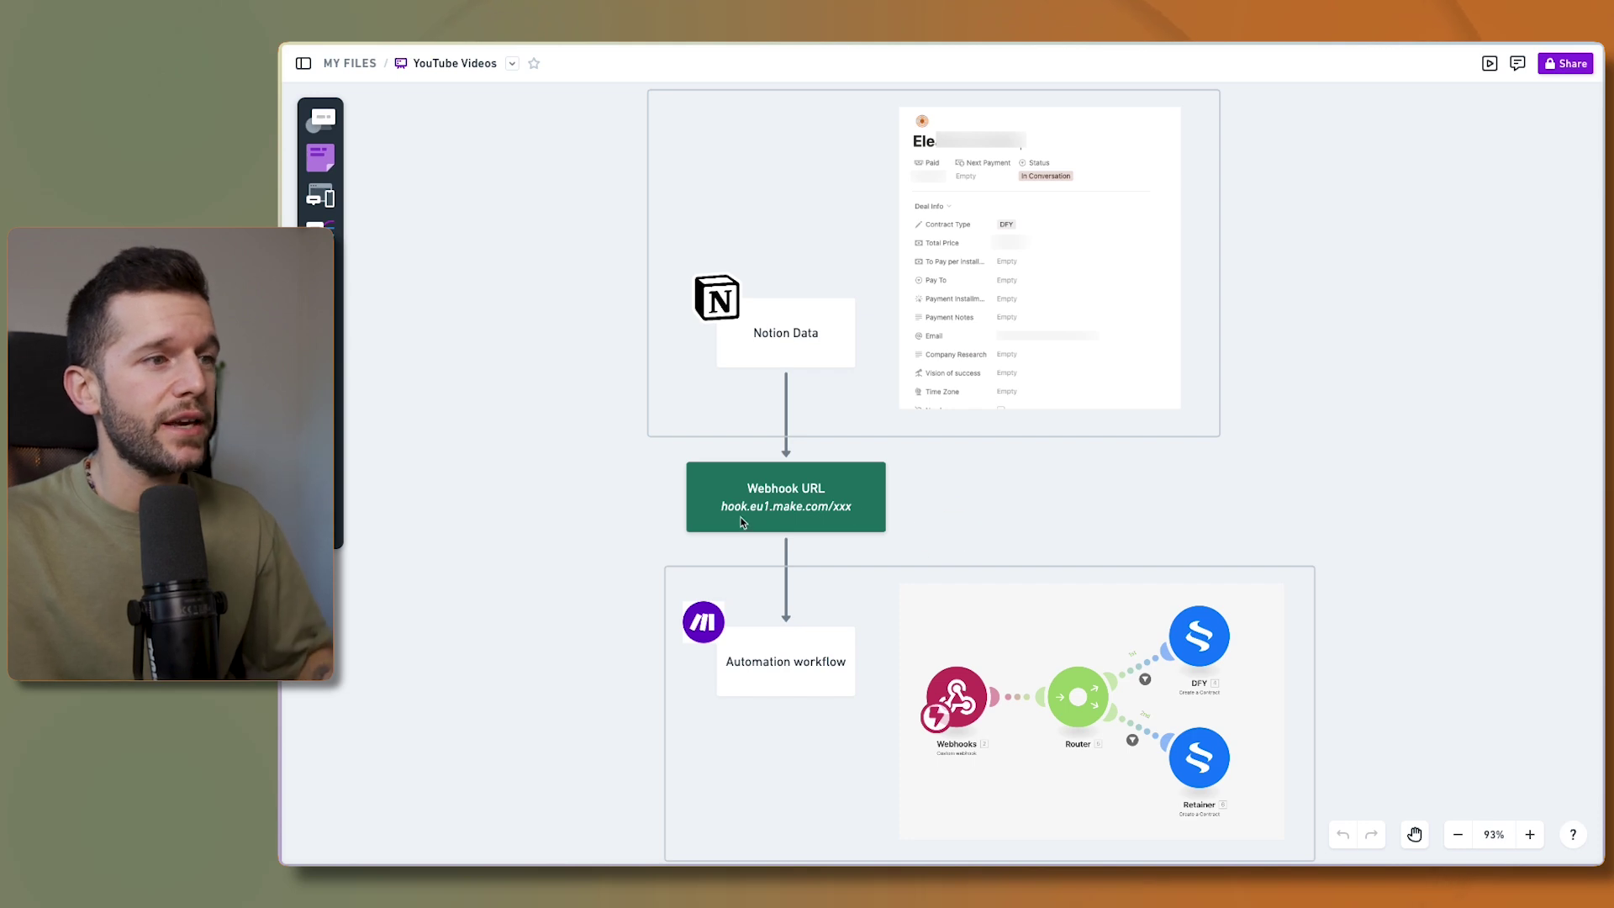
- Inspect the Make logo, Notion Data and Webhook URL boxes on the Whimsical board
{"action": "scroll", "coordinate": [761, 547], "scroll_direction": "down", "scroll_amount": 1}
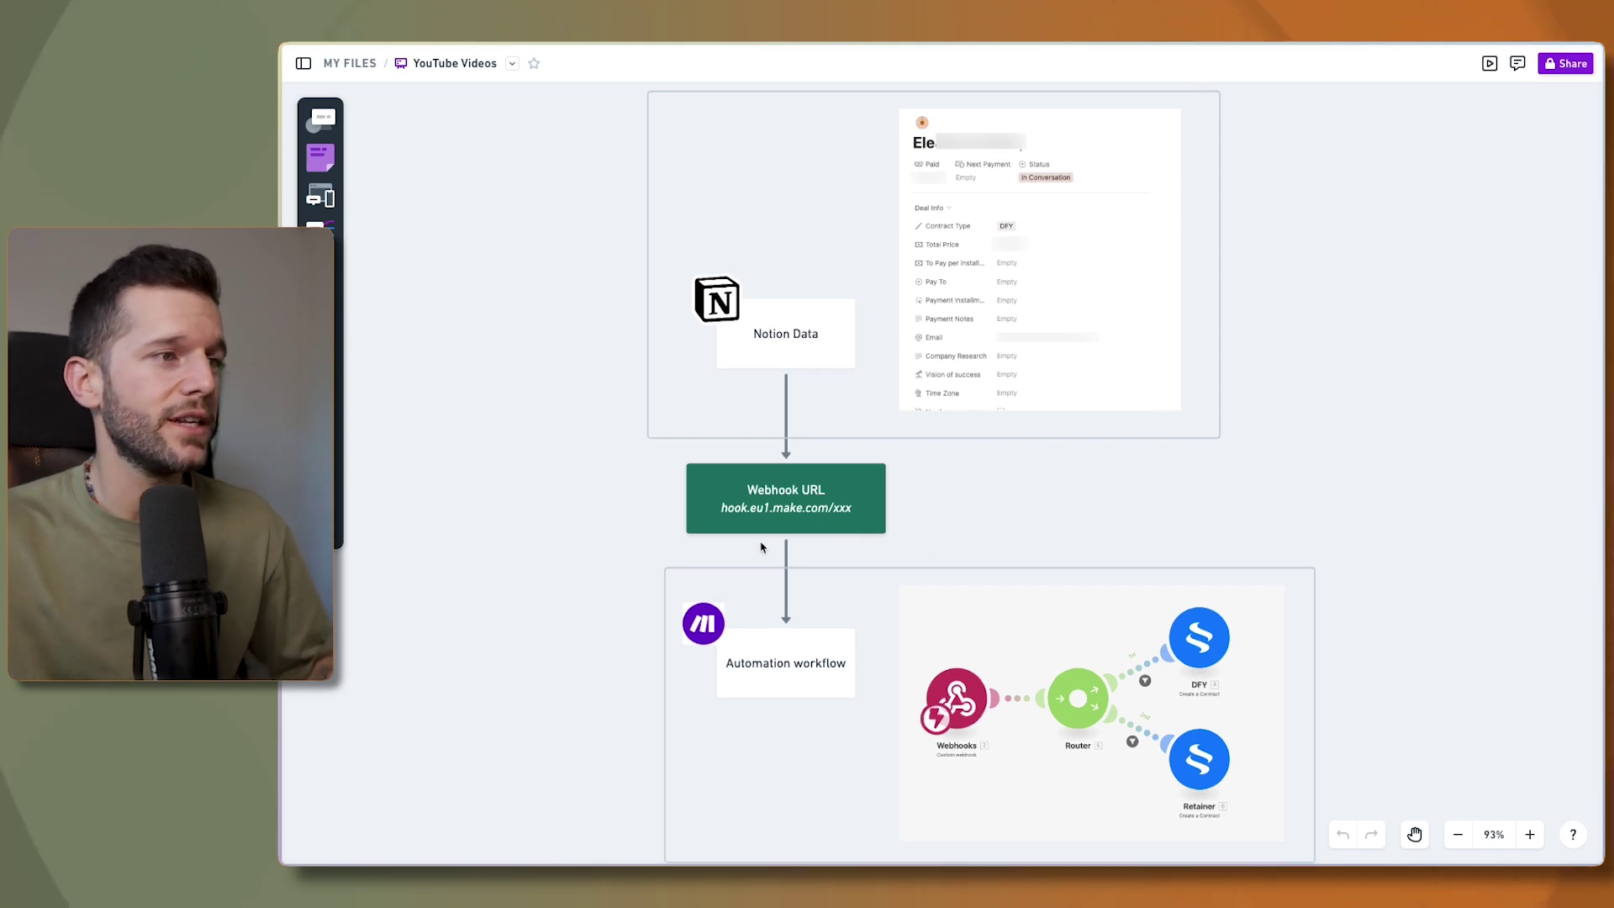
{"action": "left_click", "coordinate": [693, 627]}
{"action": "left_click", "coordinate": [700, 689]}
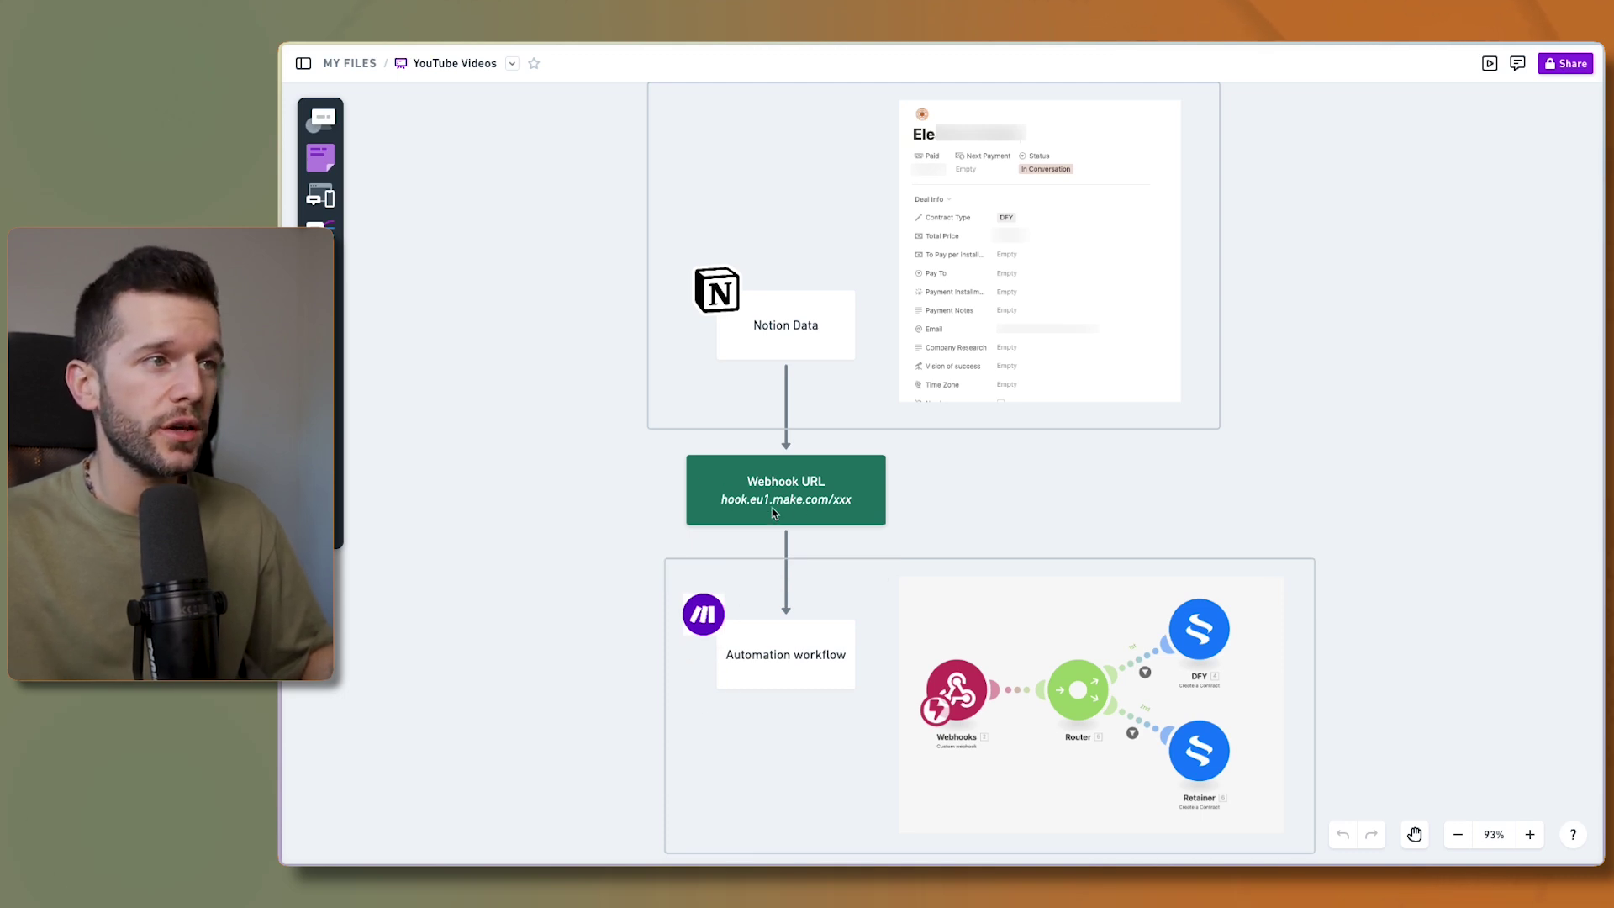
{"action": "left_click", "coordinate": [778, 332]}
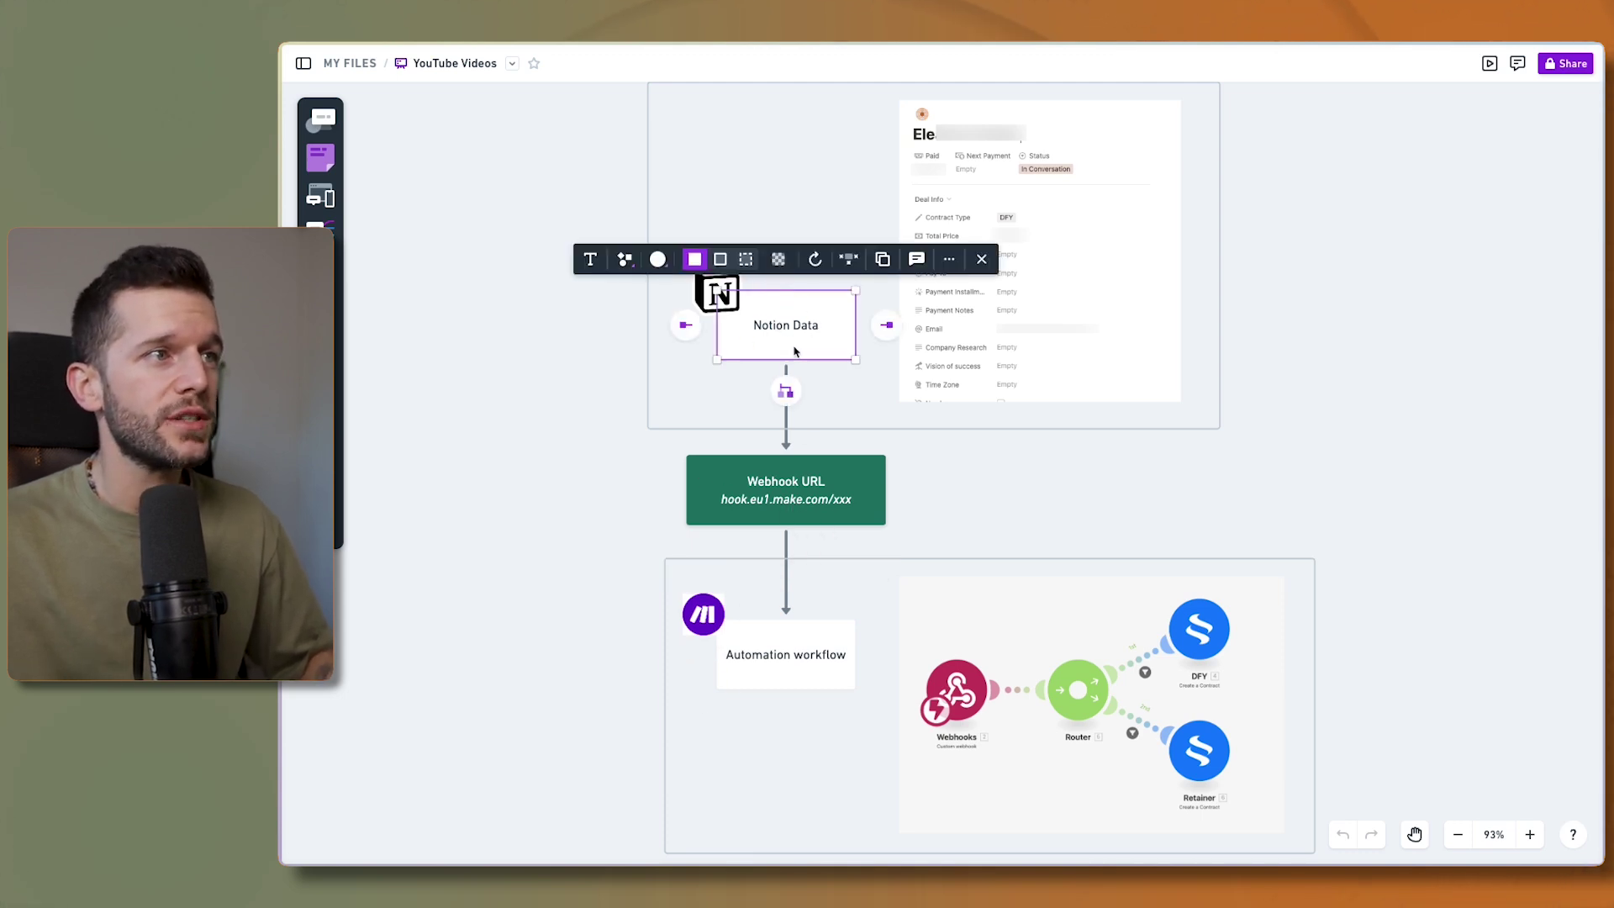
{"action": "left_click", "coordinate": [854, 402]}
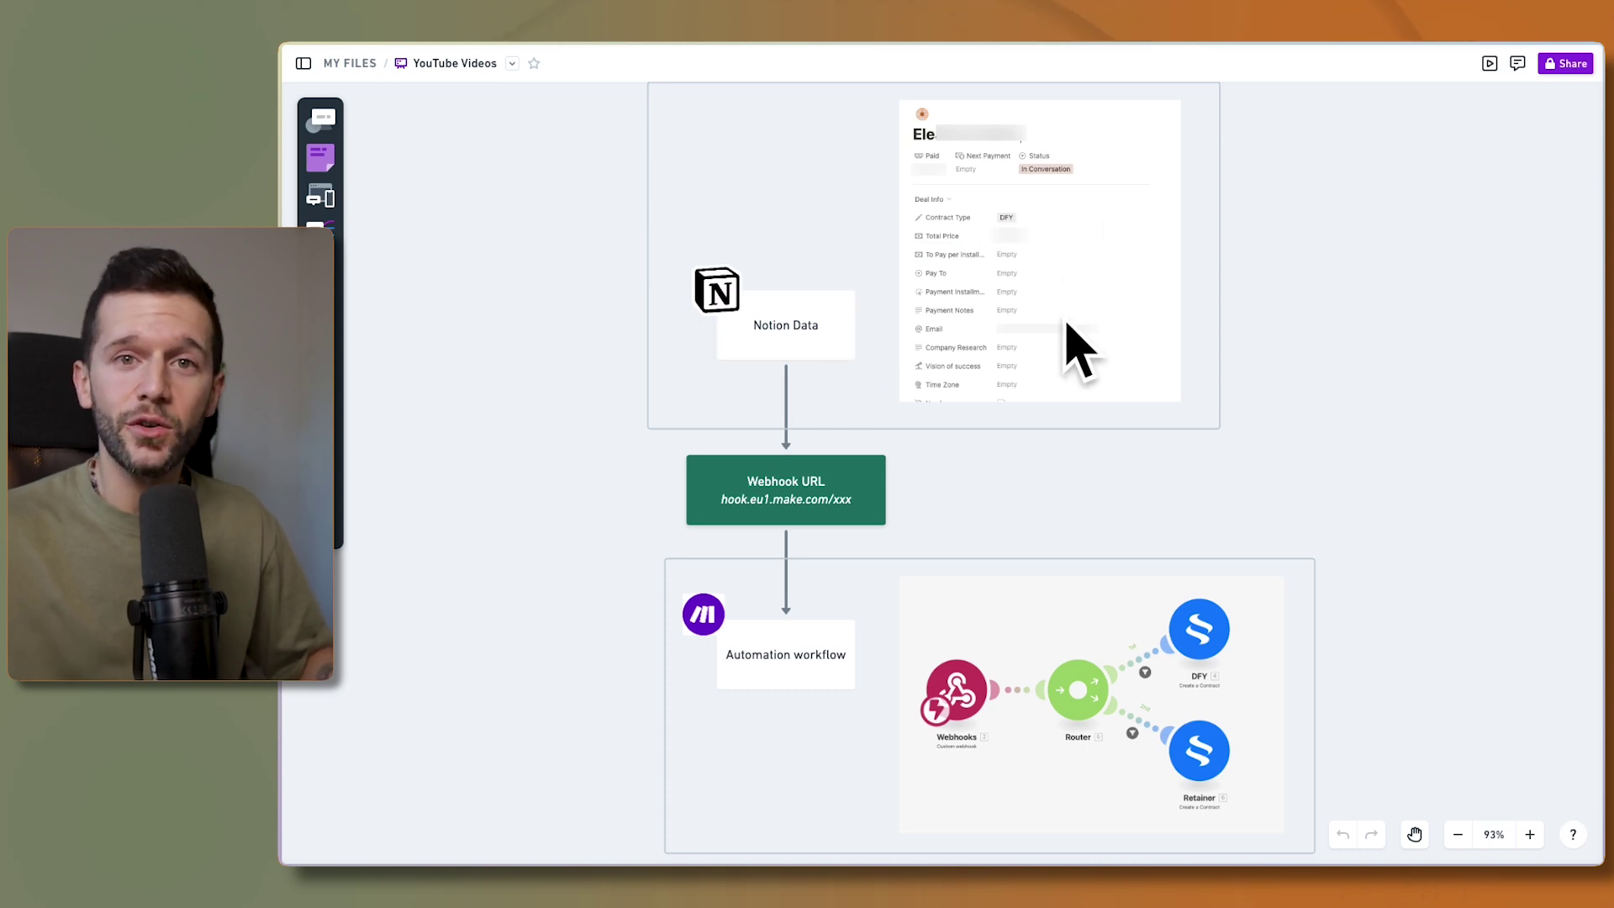
{"action": "left_click", "coordinate": [807, 486]}
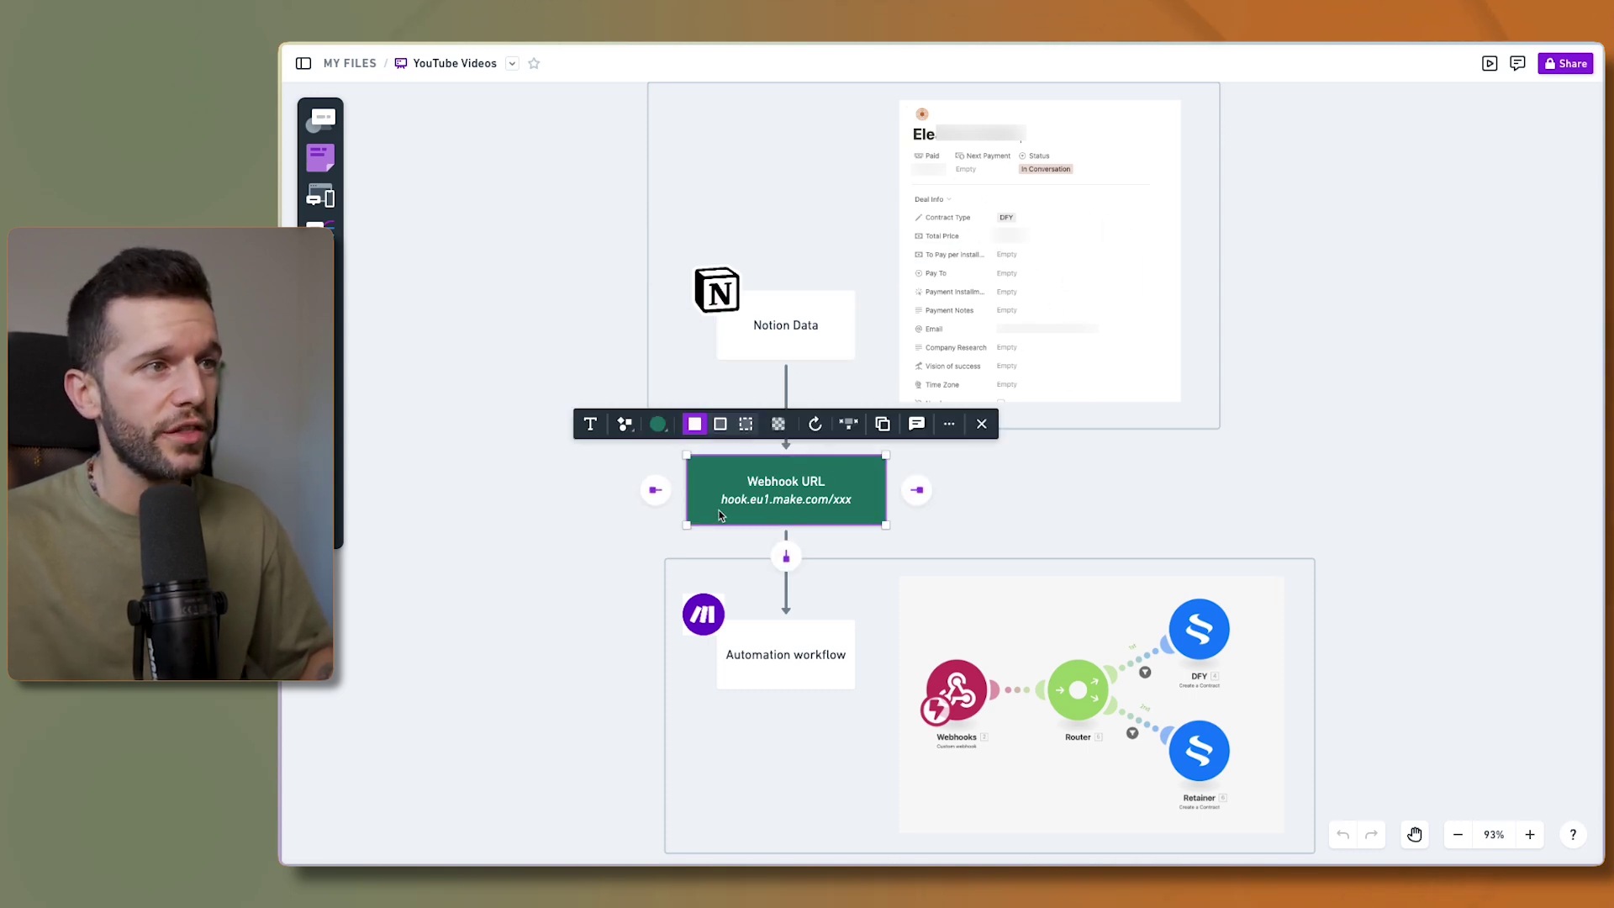
{"action": "left_click", "coordinate": [1009, 551]}
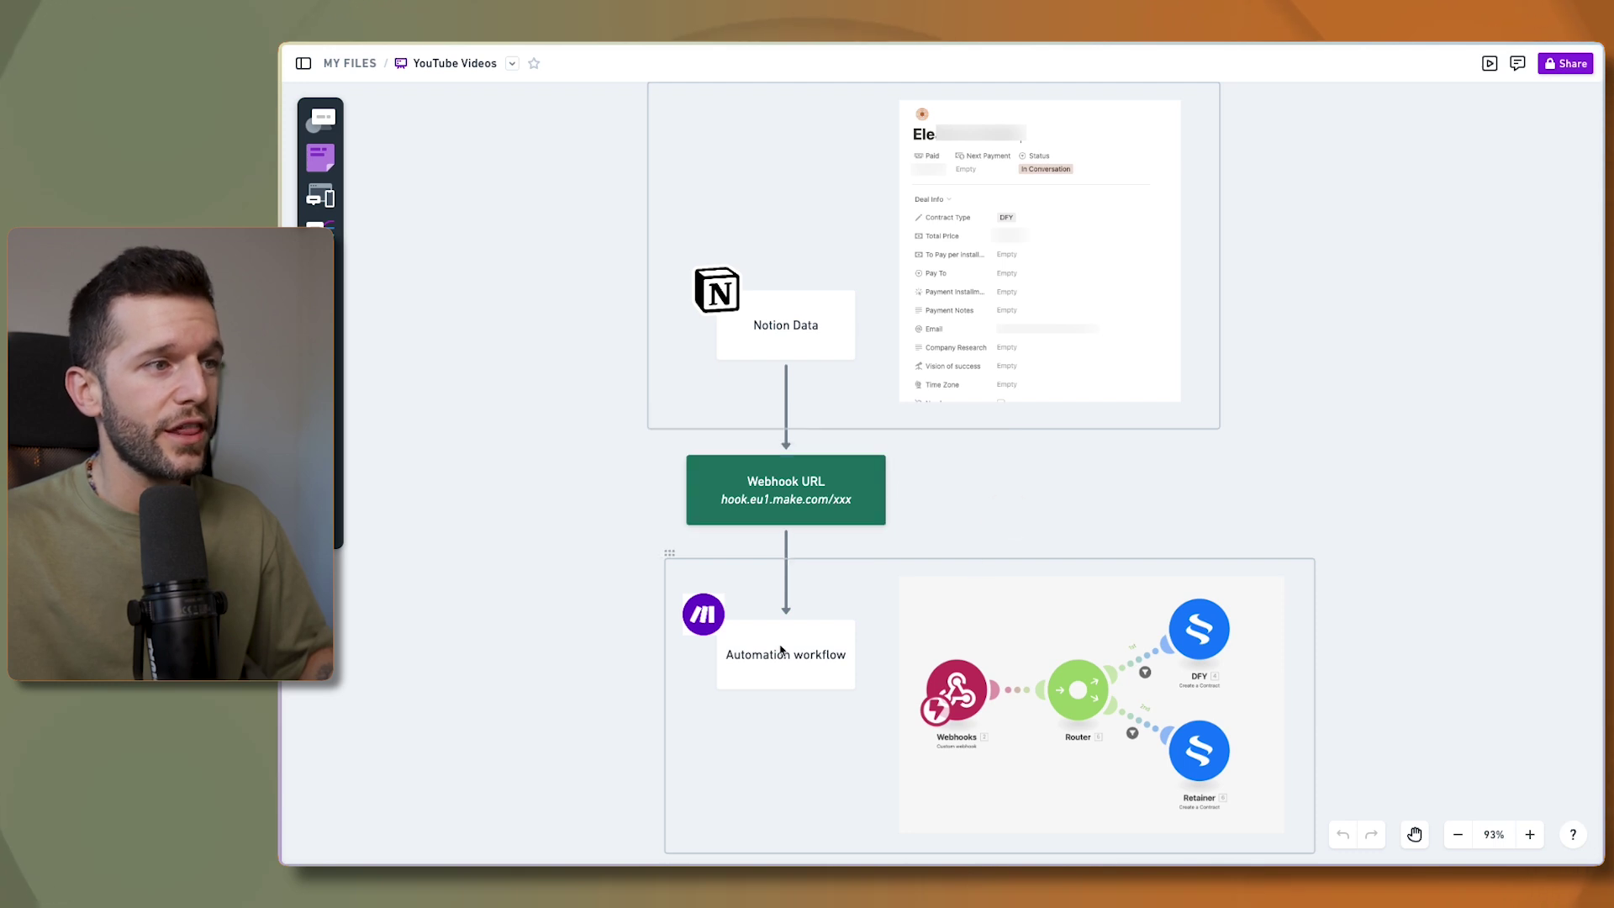
- Check the Automation workflow box, then zoom in and select the Make scenario image
{"action": "left_click", "coordinate": [789, 676]}
{"action": "left_click", "coordinate": [873, 753]}
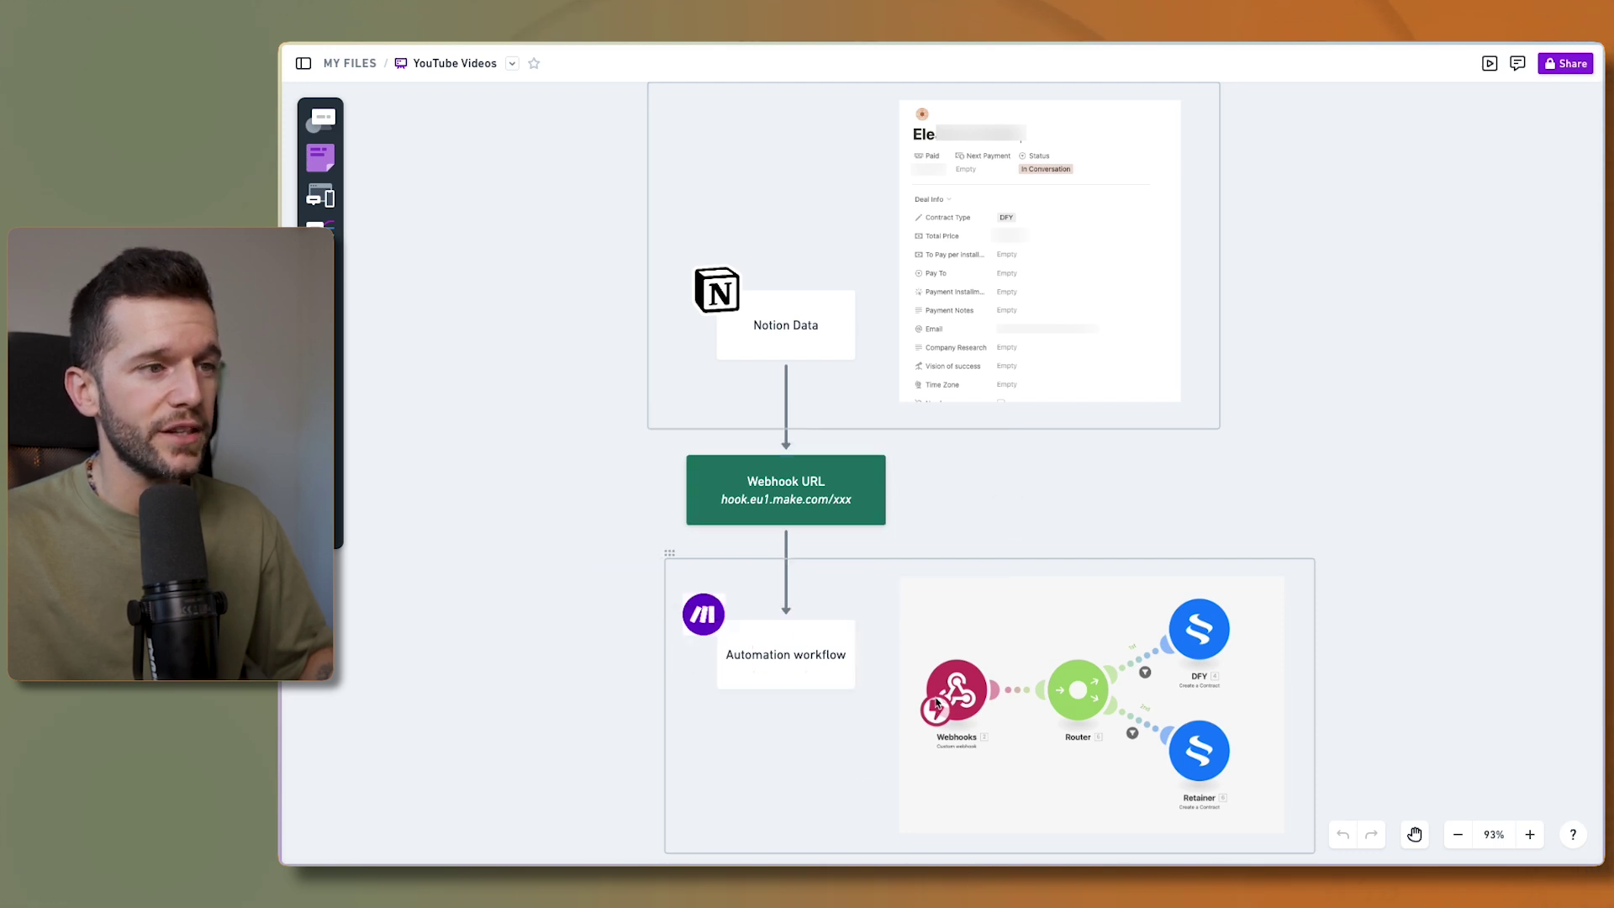
{"action": "scroll", "coordinate": [971, 704], "scroll_direction": "up", "scroll_amount": 5}
{"action": "left_click", "coordinate": [929, 619]}
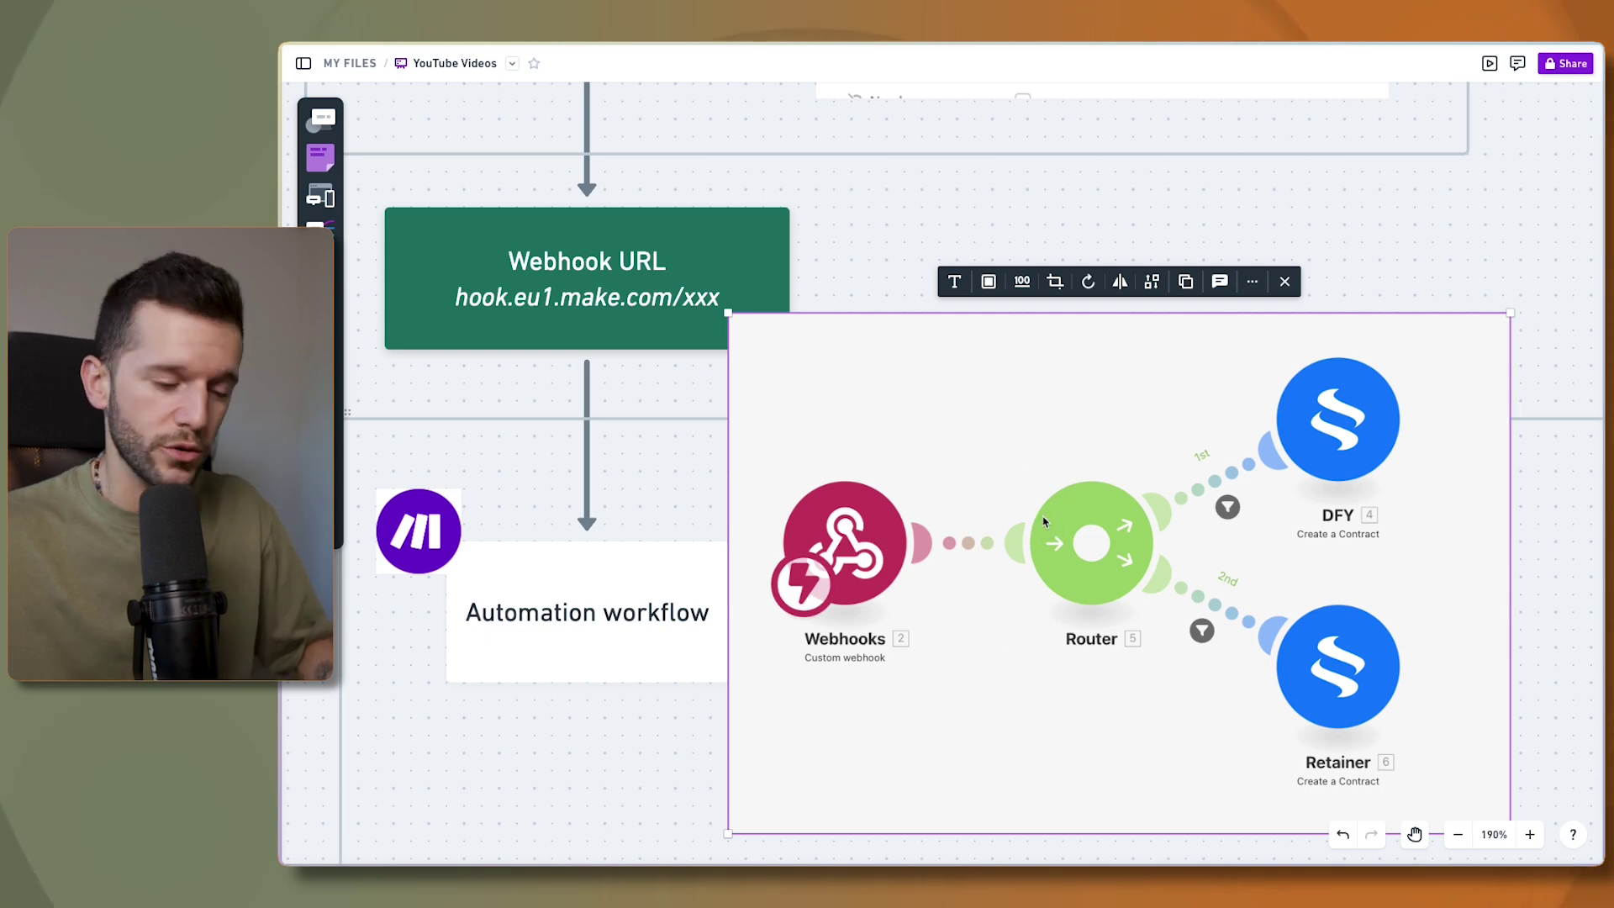
- Undo the accidental move of the Make scenario image
{"action": "key", "text": "super+z"}
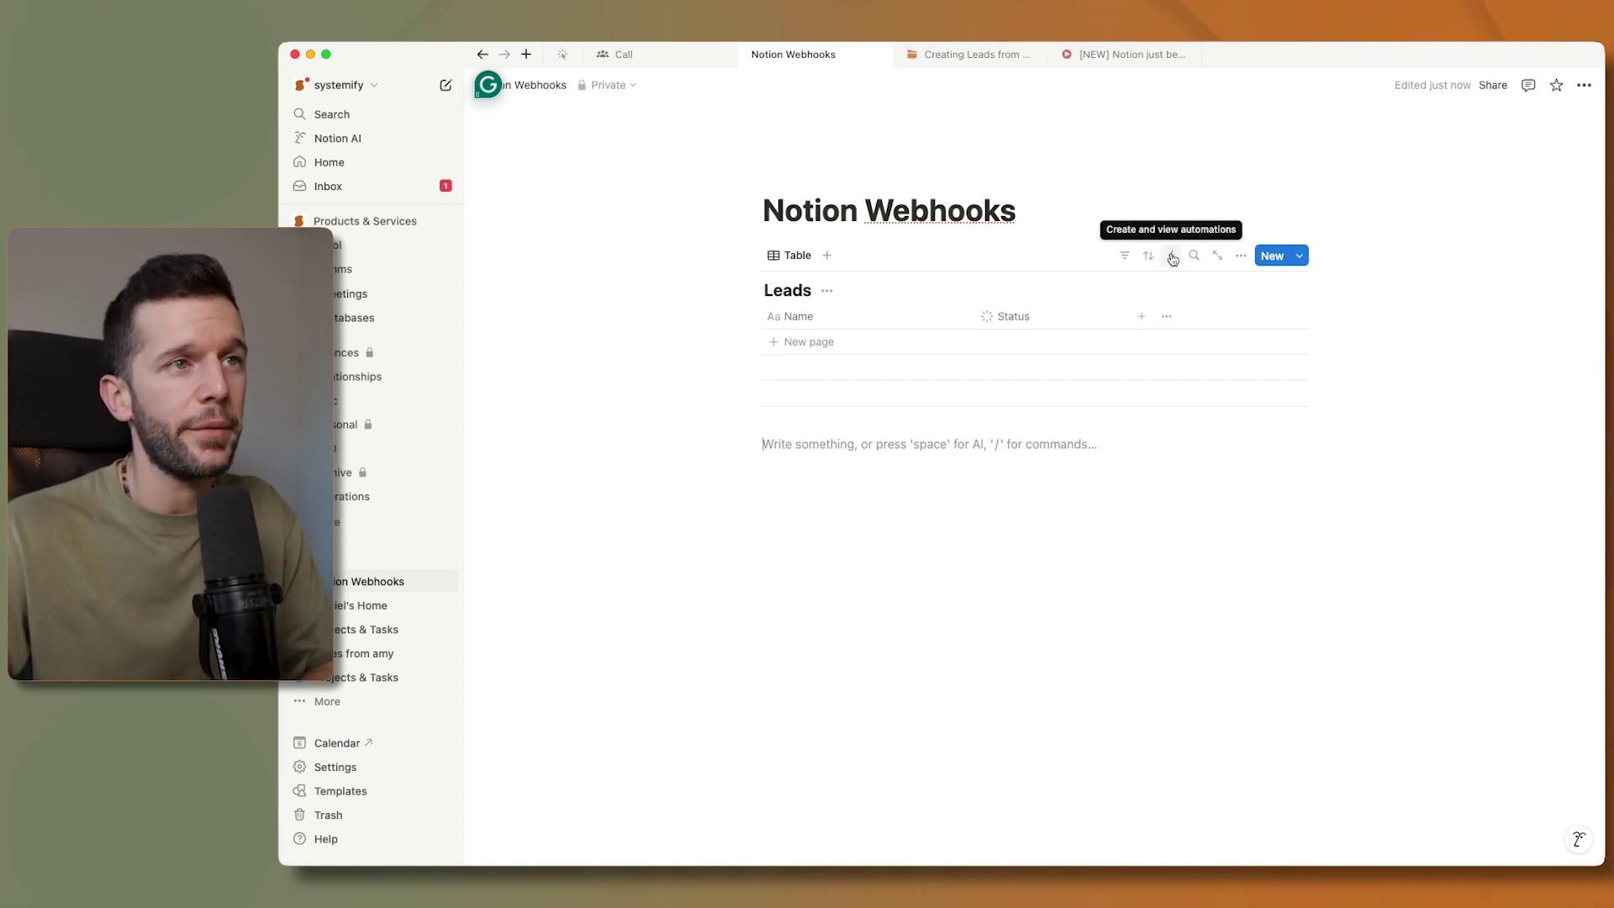
- Add a new lead row named 'Daniel' to the Leads table
{"action": "left_click", "coordinate": [883, 342]}
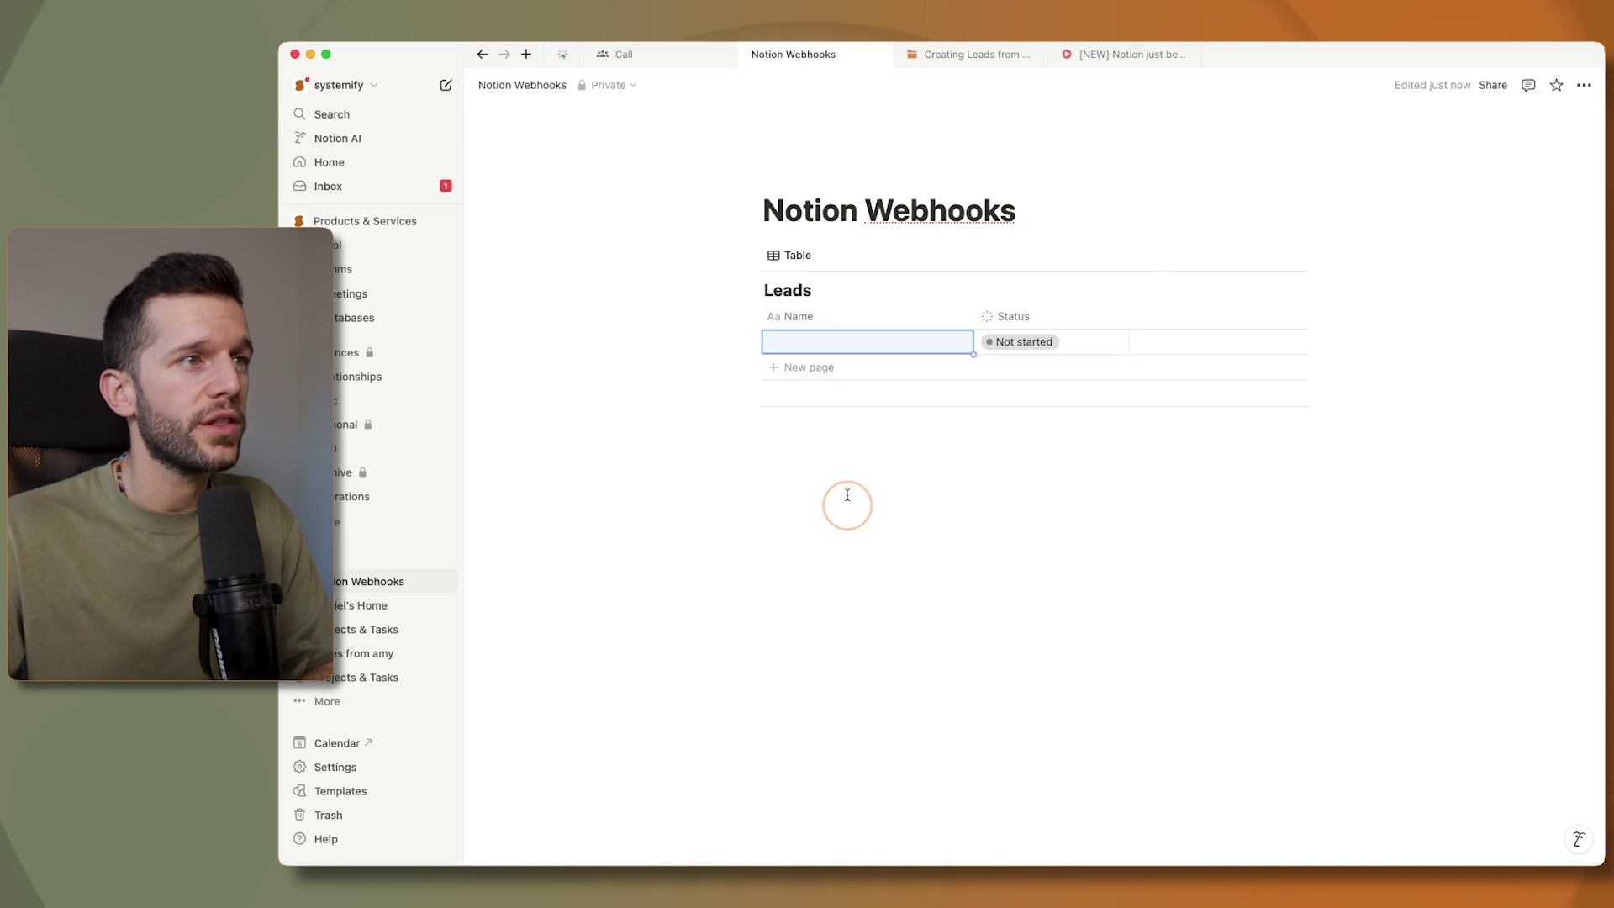
{"action": "left_click", "coordinate": [828, 351]}
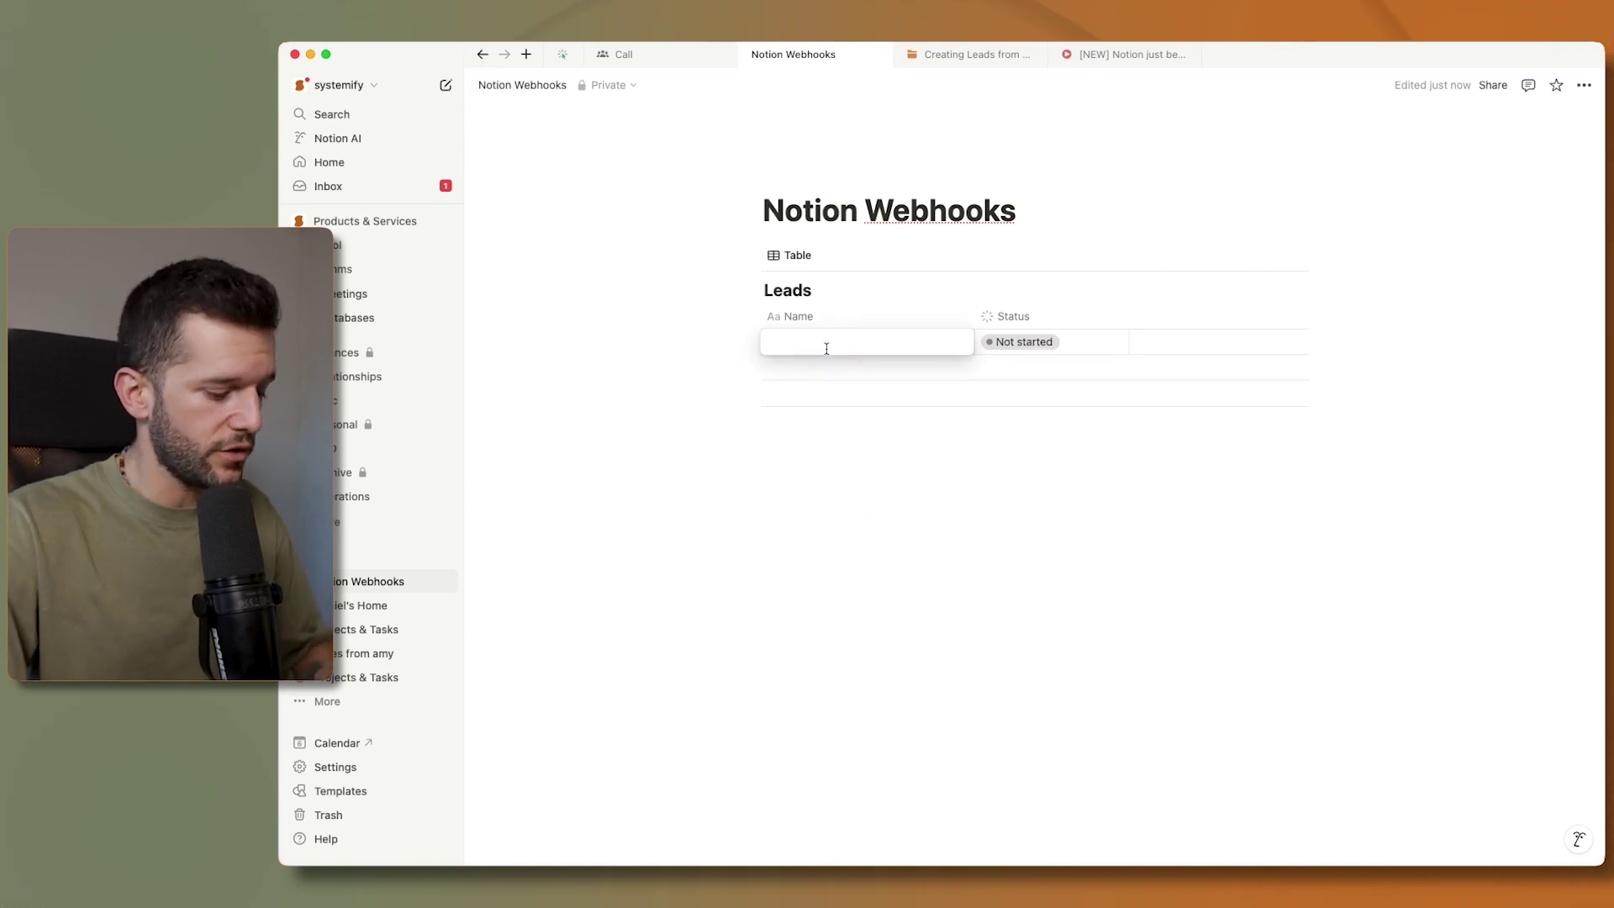
{"action": "type", "text": "Daniel"}
- Add a Contact Email property to Leads and bring up the database automations
{"action": "left_click", "coordinate": [1141, 316]}
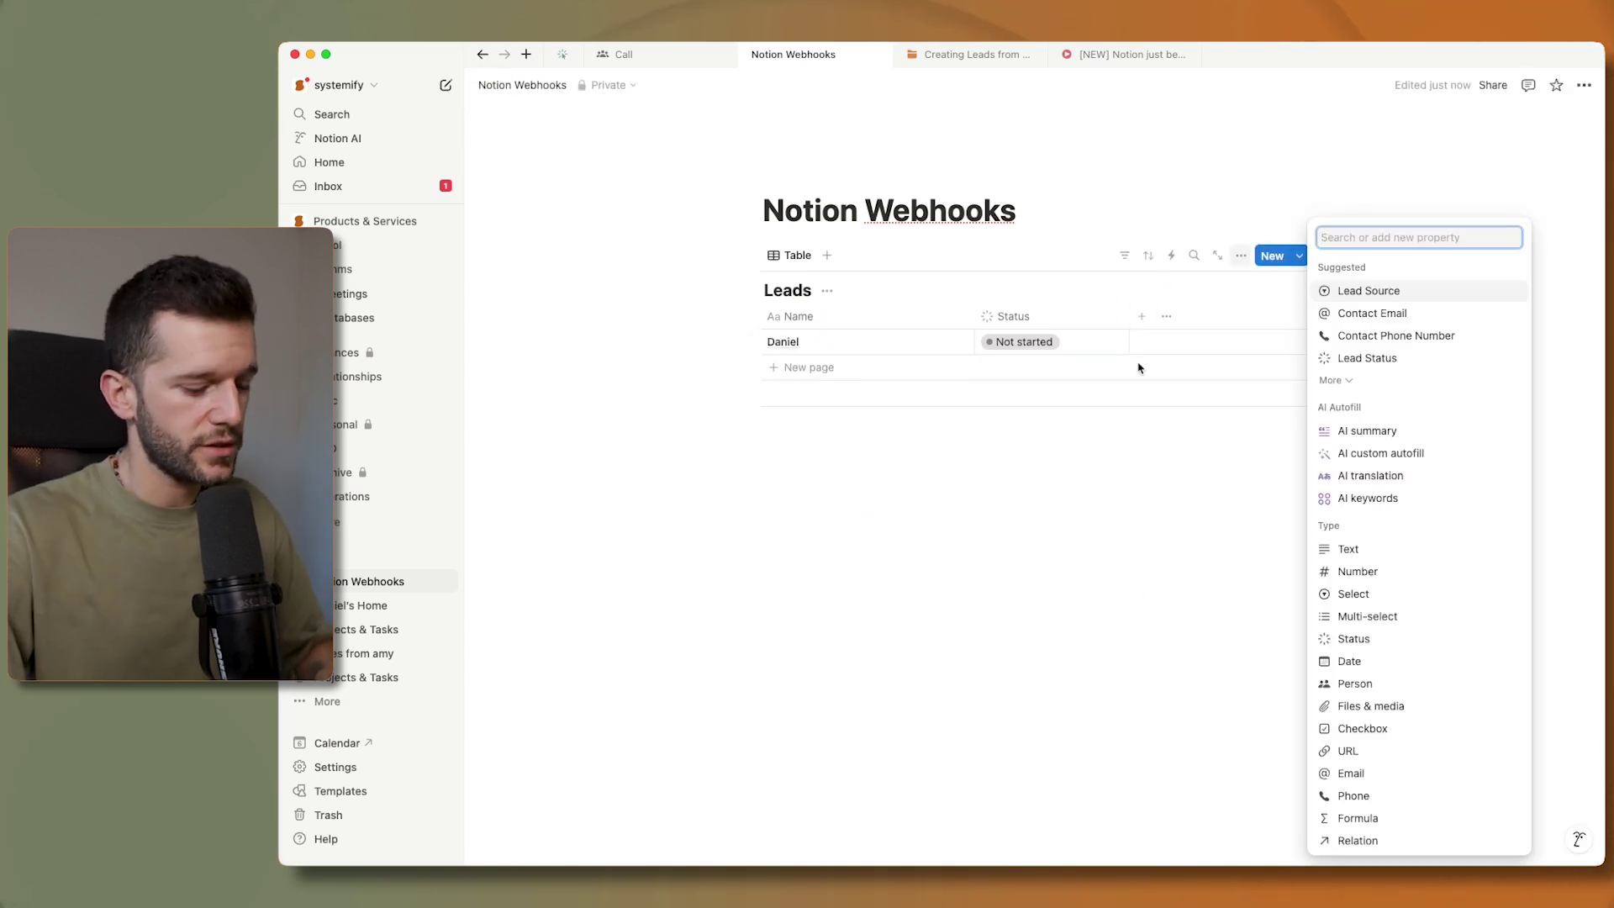
{"action": "type", "text": "ema"}
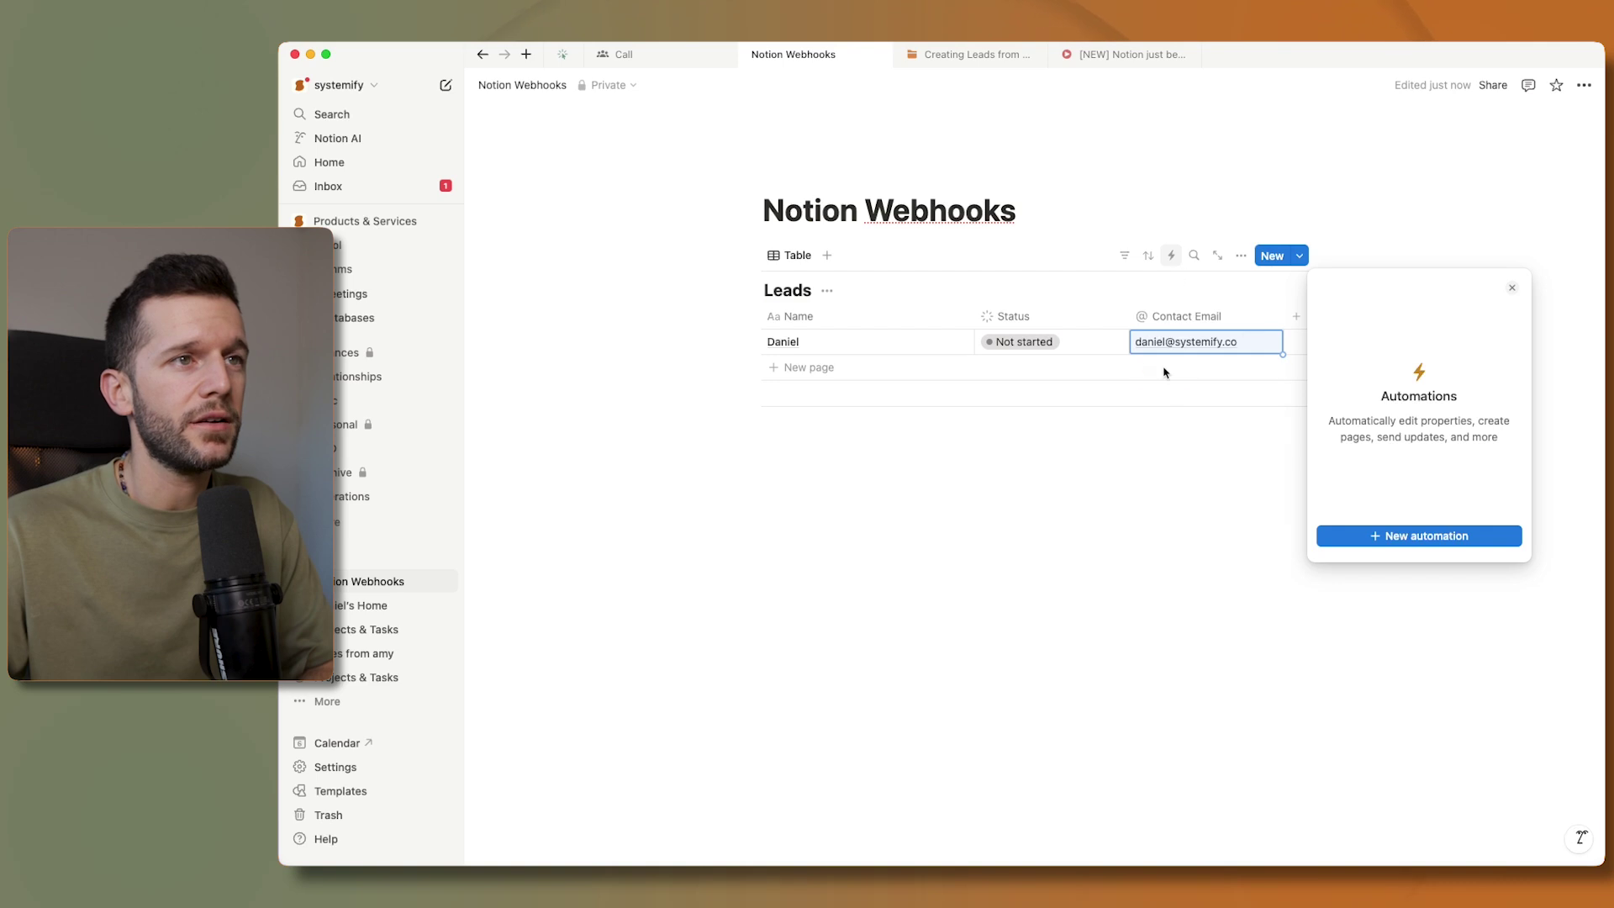
{"action": "left_click", "coordinate": [1165, 373]}
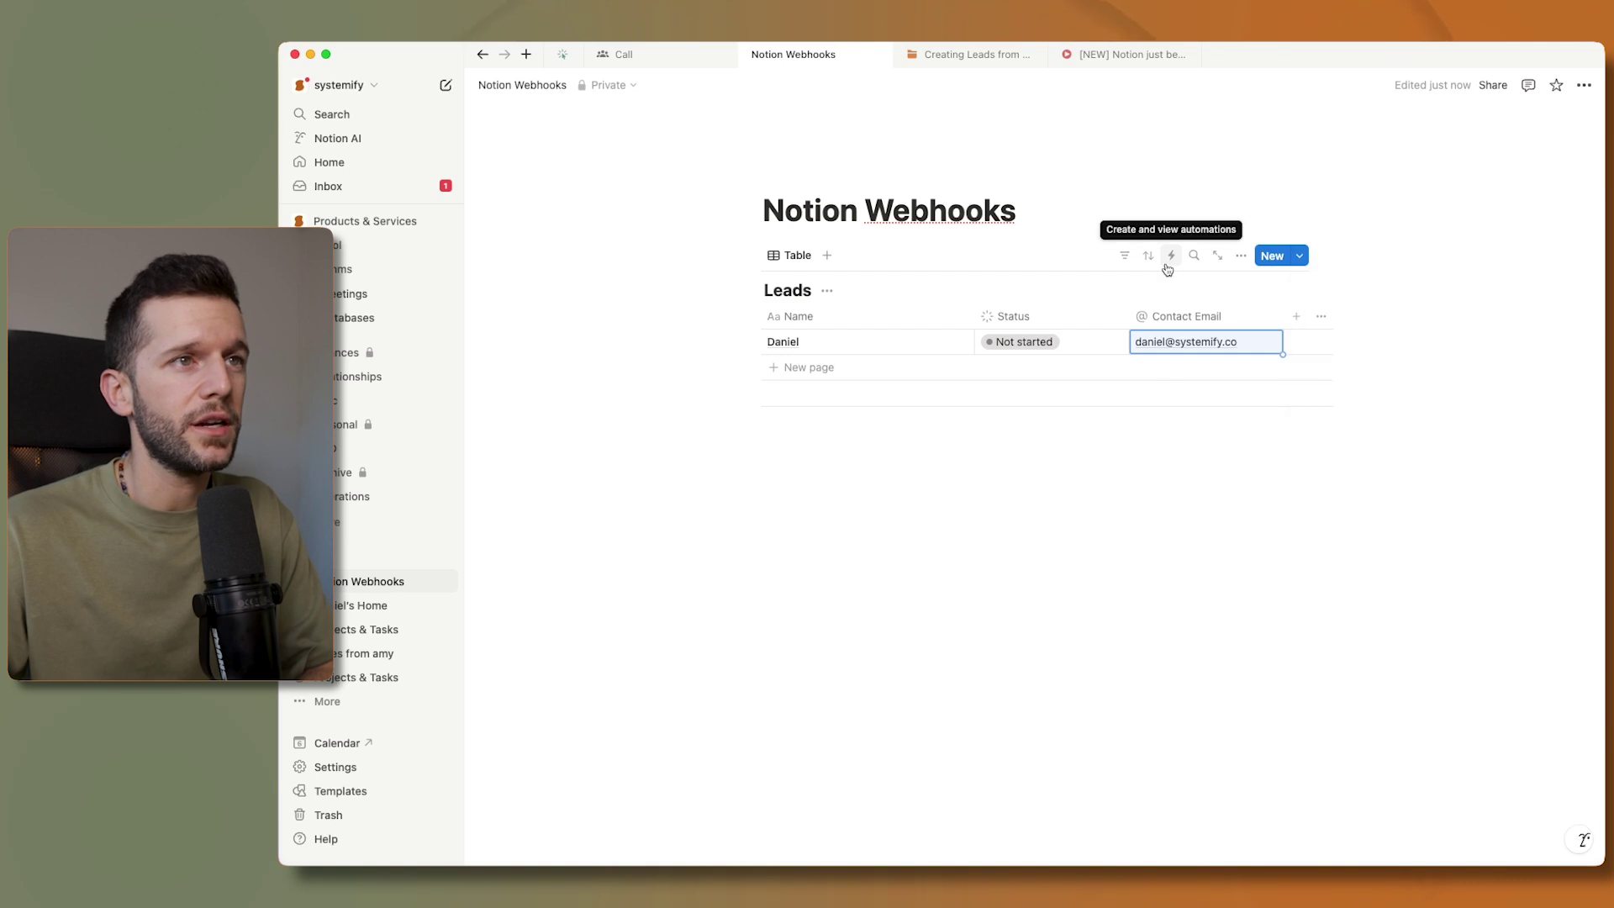
- Create a Leads automation triggered when Status is set to In progress
{"action": "left_click", "coordinate": [1171, 258]}
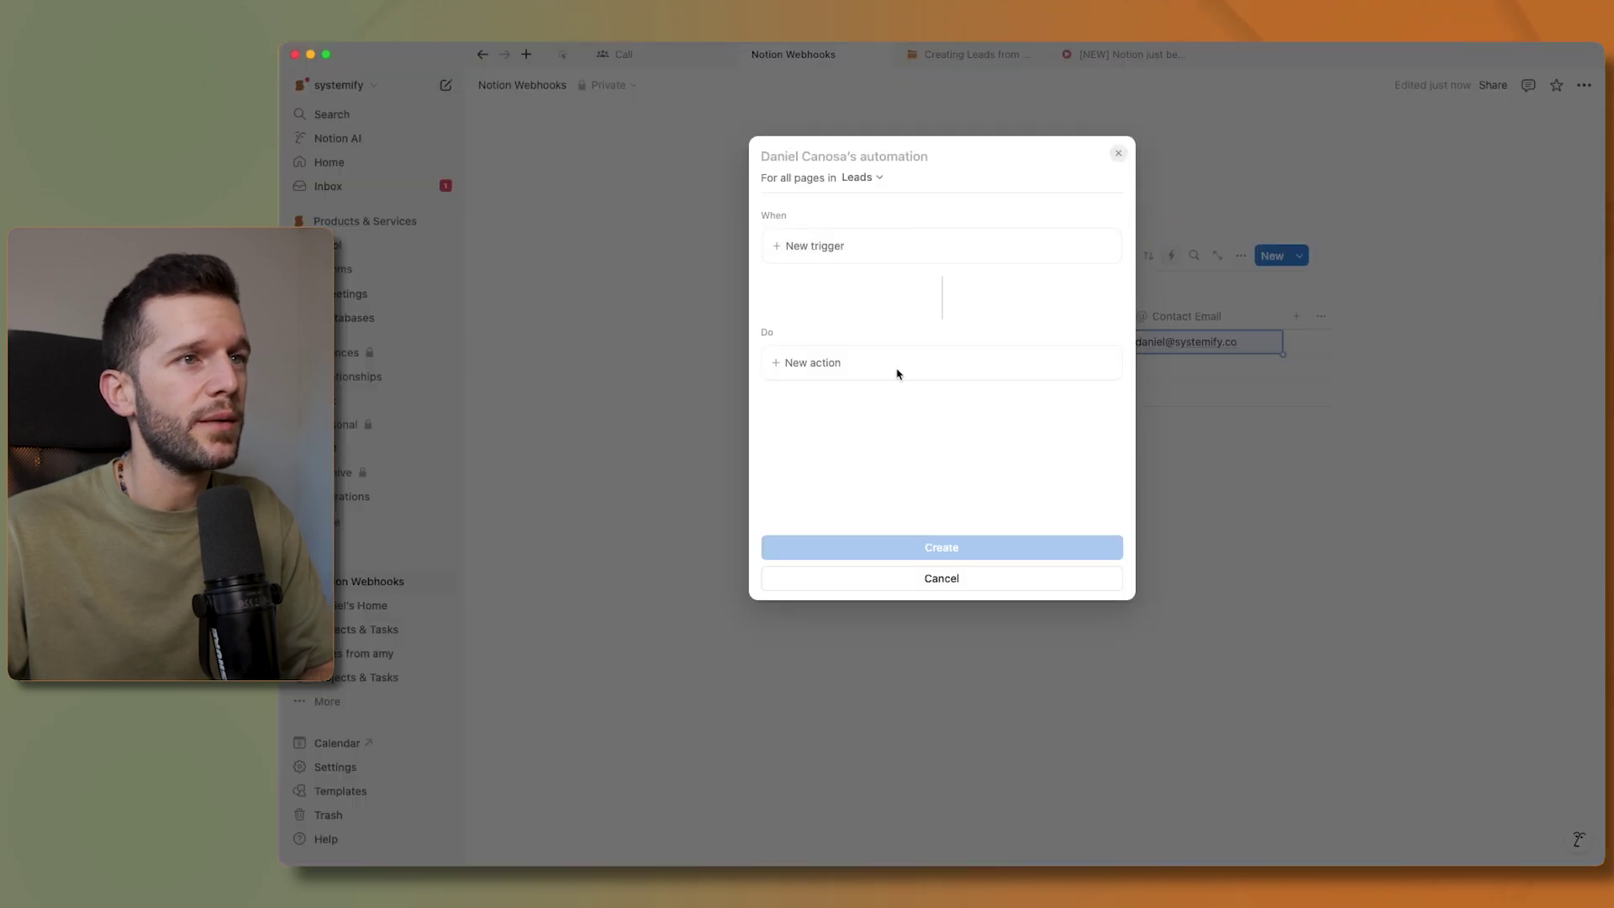
{"action": "left_click", "coordinate": [858, 252]}
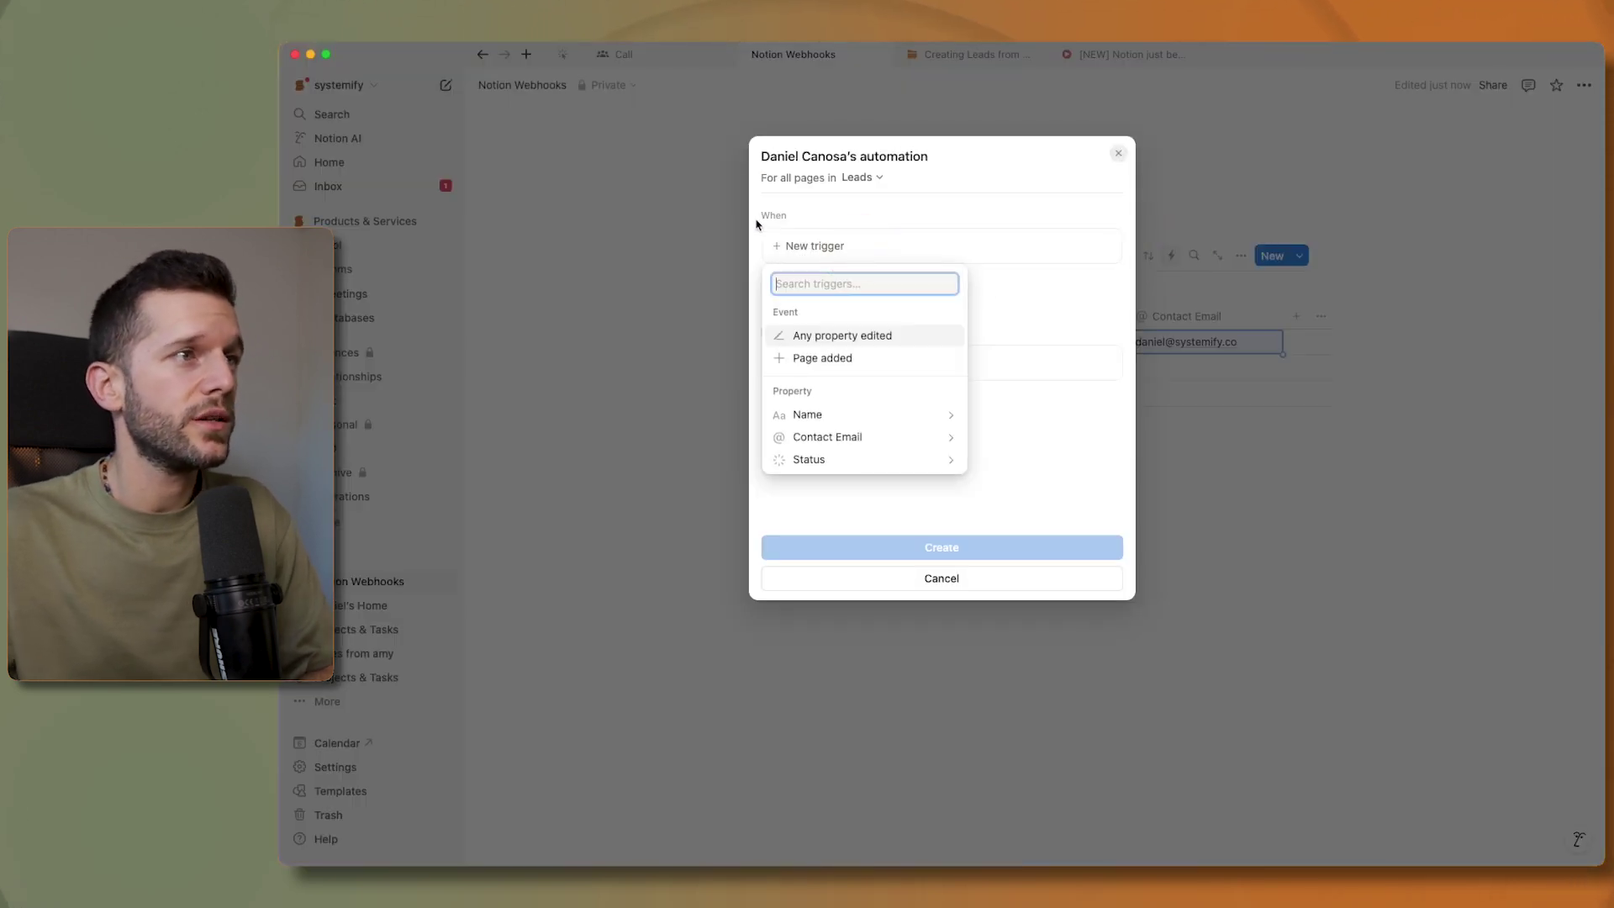
{"action": "left_click", "coordinate": [836, 469]}
{"action": "left_click", "coordinate": [815, 312]}
{"action": "left_click", "coordinate": [837, 407]}
{"action": "left_click", "coordinate": [941, 281]}
- Give the automation a Send webhook action, ready for its URL
{"action": "left_click", "coordinate": [844, 404]}
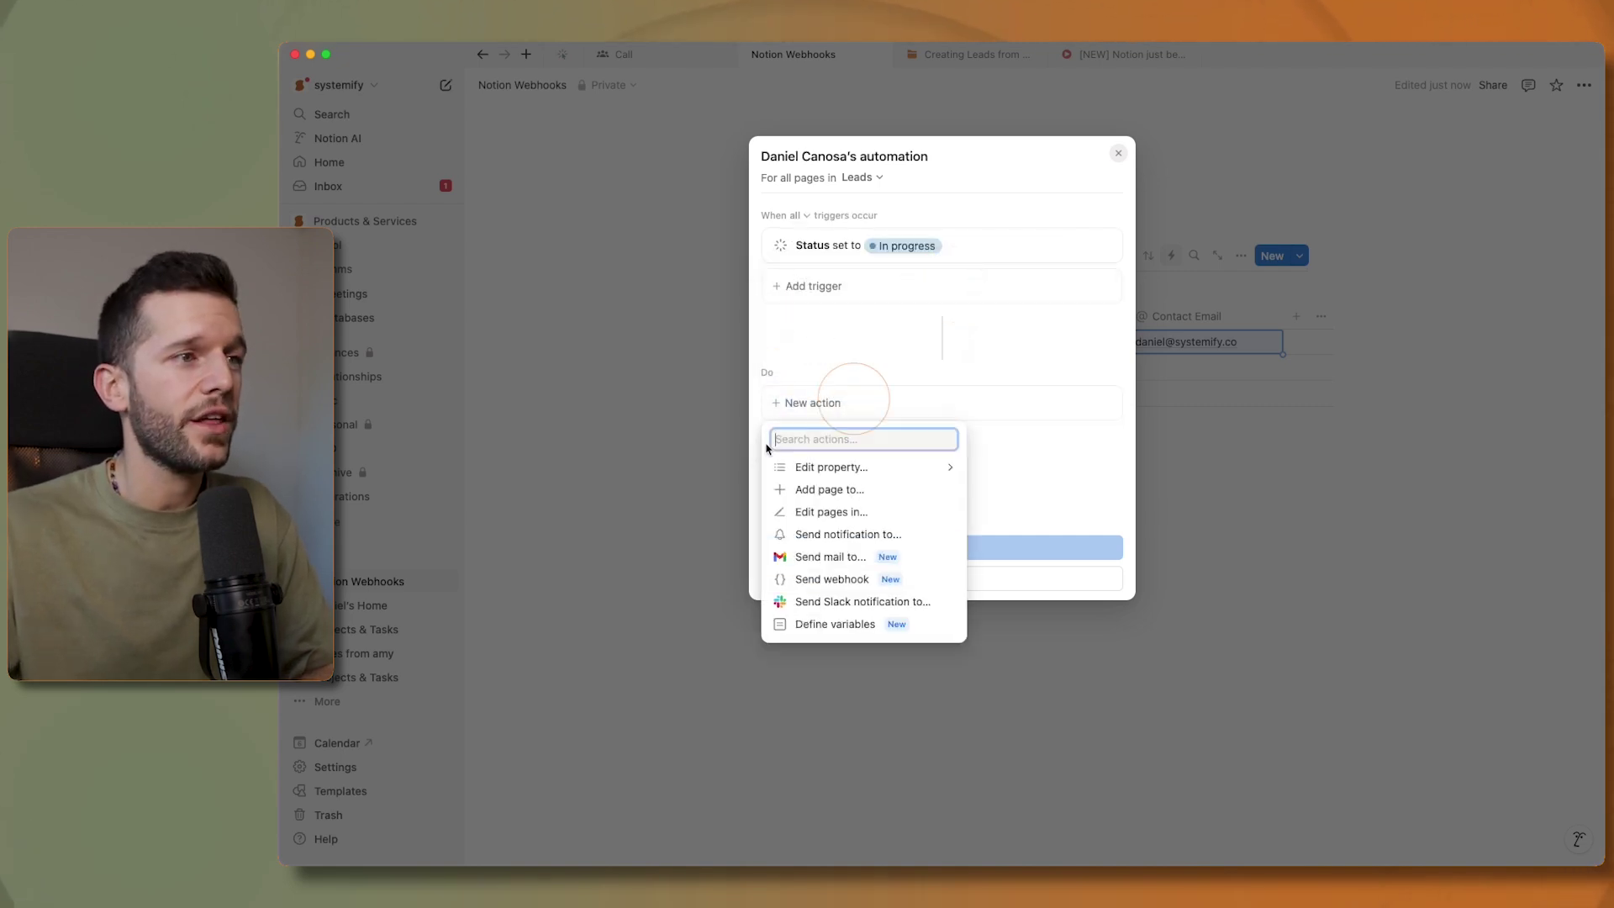
{"action": "left_click", "coordinate": [855, 588]}
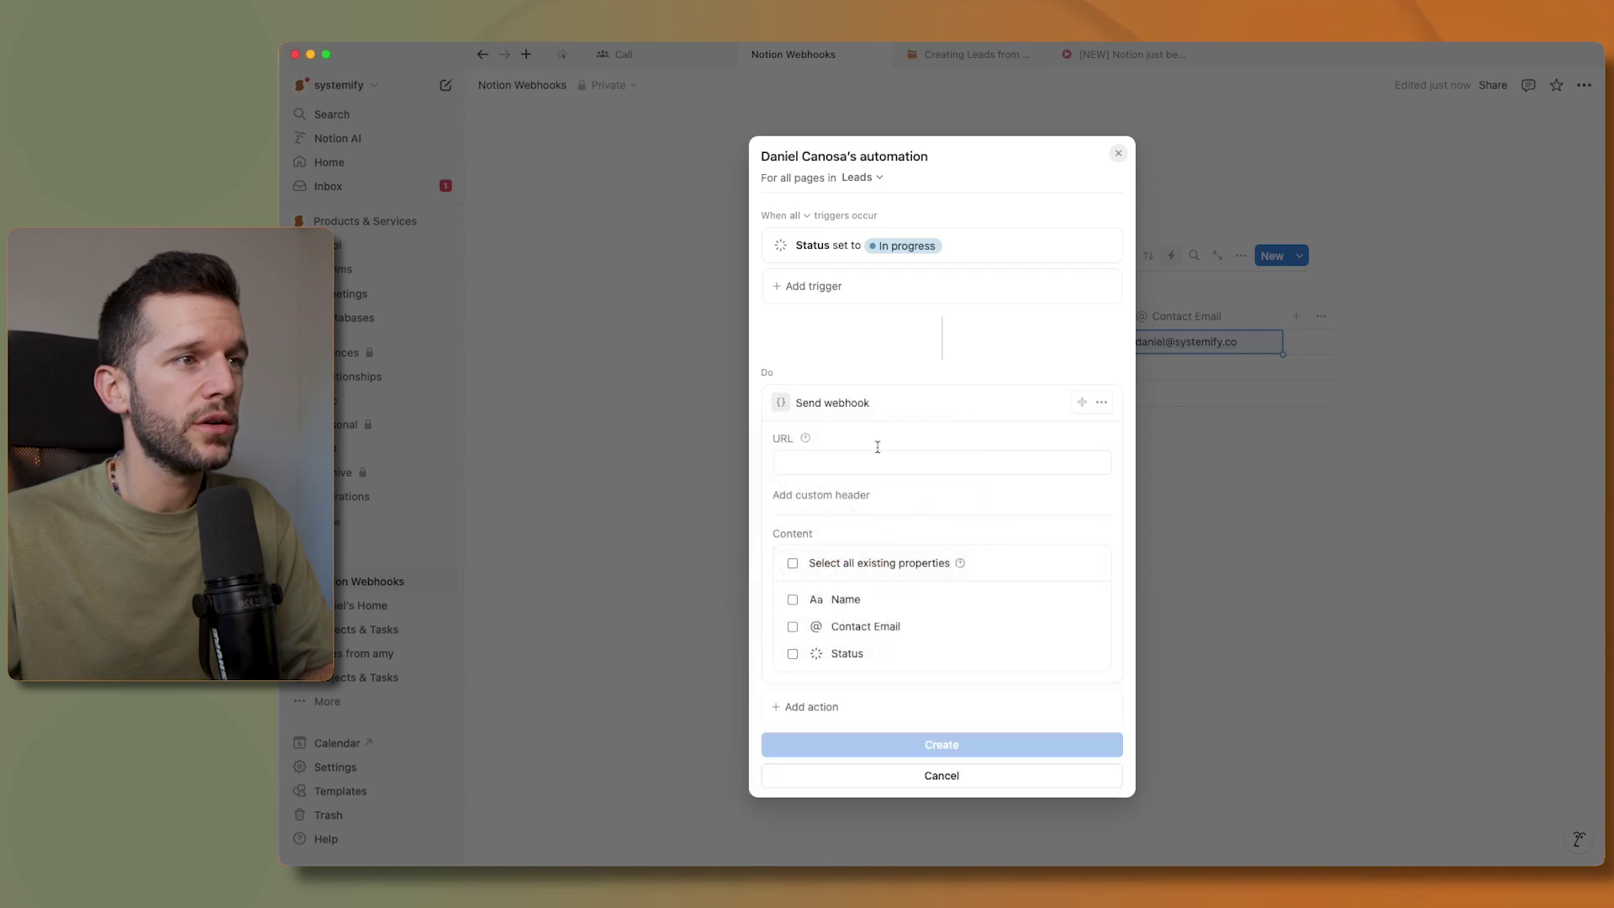
{"action": "scroll", "coordinate": [873, 421], "scroll_direction": "down", "scroll_amount": 1}
{"action": "left_click", "coordinate": [816, 447]}
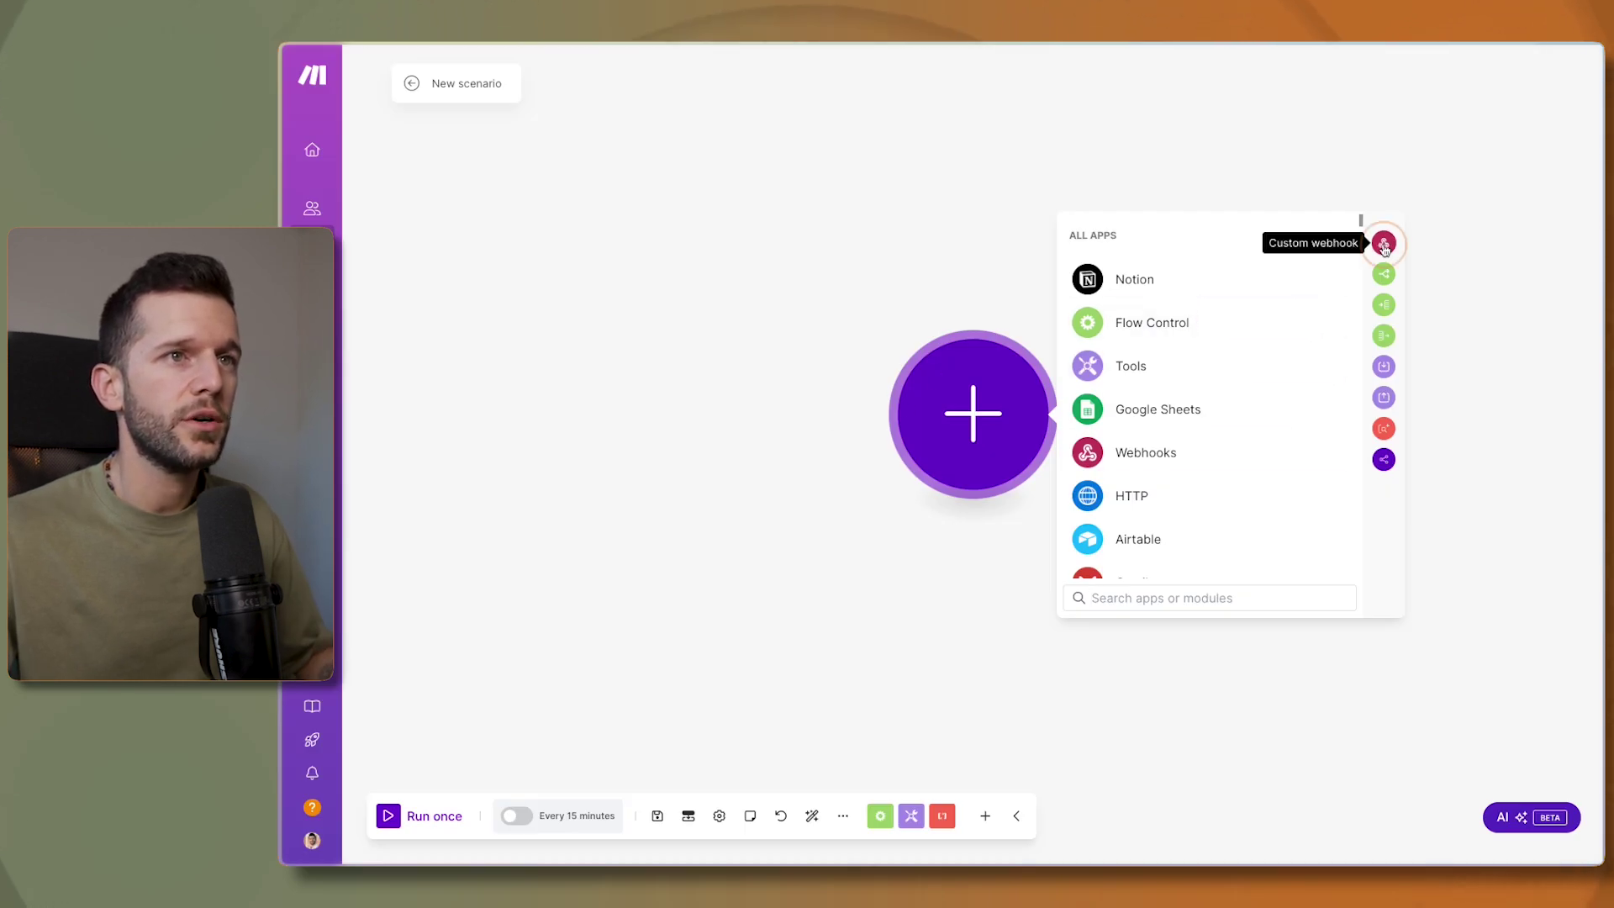
- Start the Make scenario with a Custom webhook, adding a new webhook and selecting its name to rename
{"action": "left_click", "coordinate": [1383, 245]}
{"action": "left_click", "coordinate": [1378, 409]}
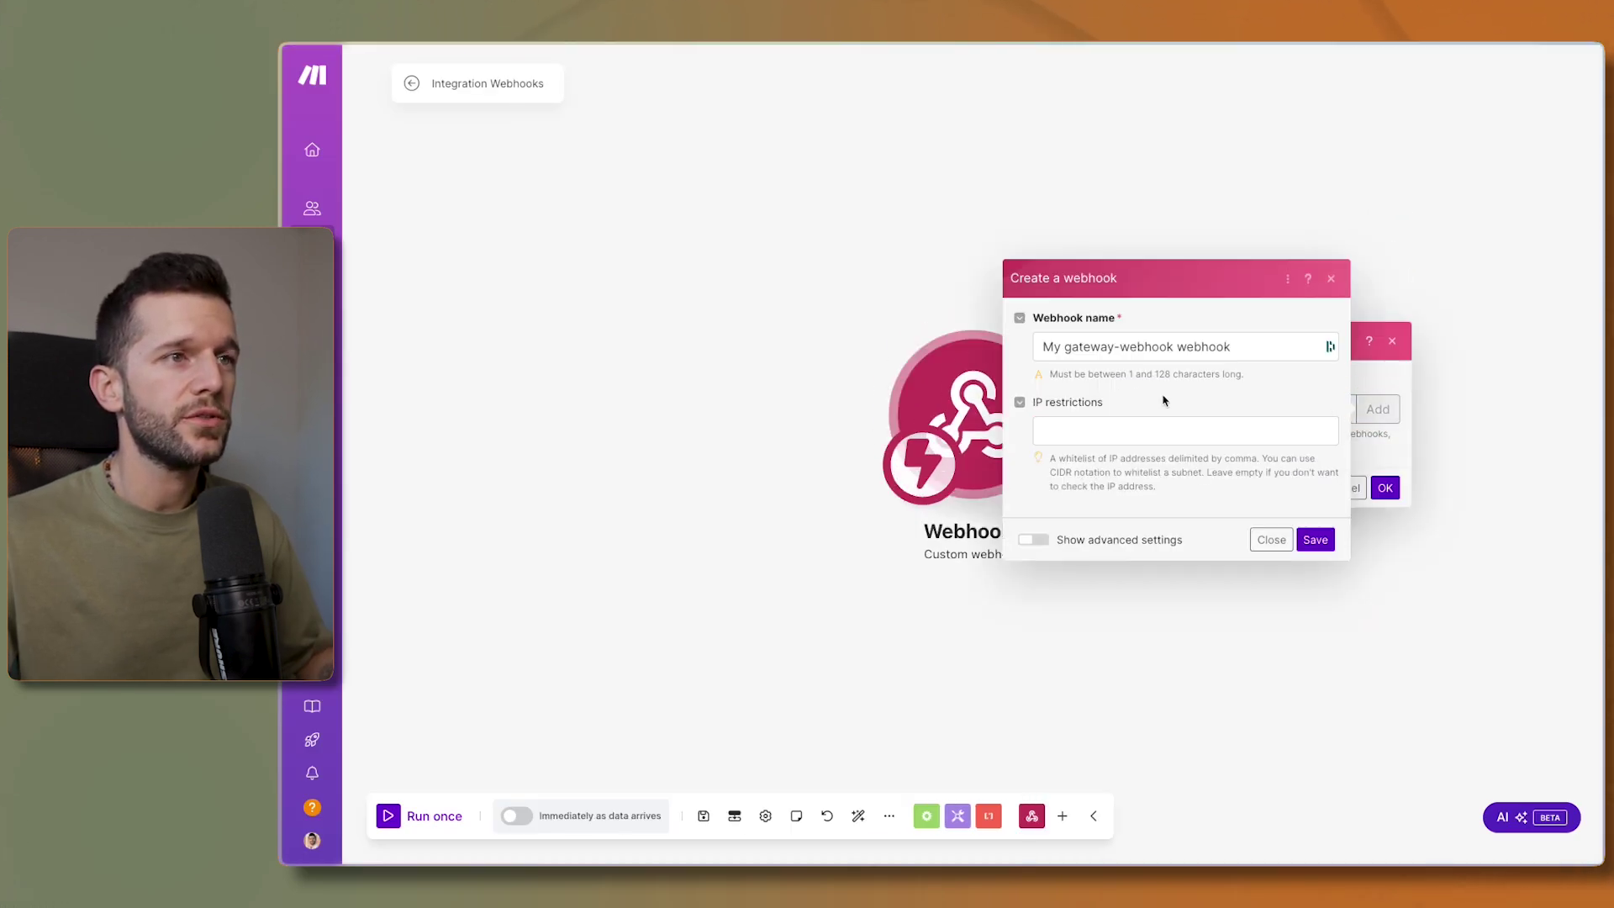
{"action": "double_click", "coordinate": [1135, 347]}
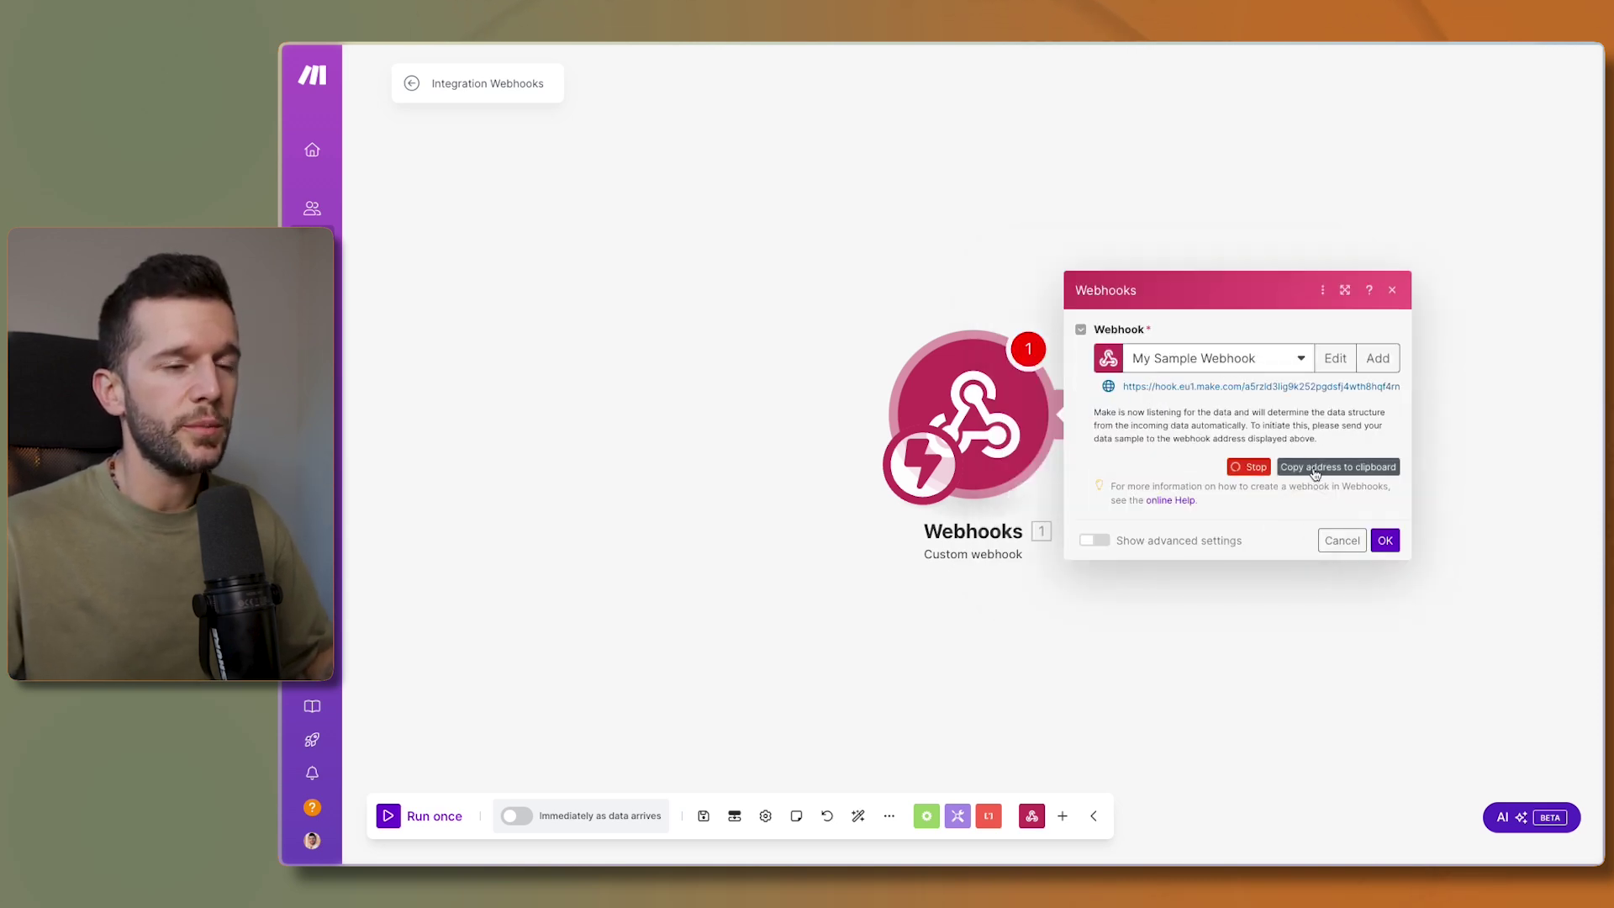
- Paste the Make webhook URL, send all existing properties, and create the automation
{"action": "key", "text": "super+Tab"}
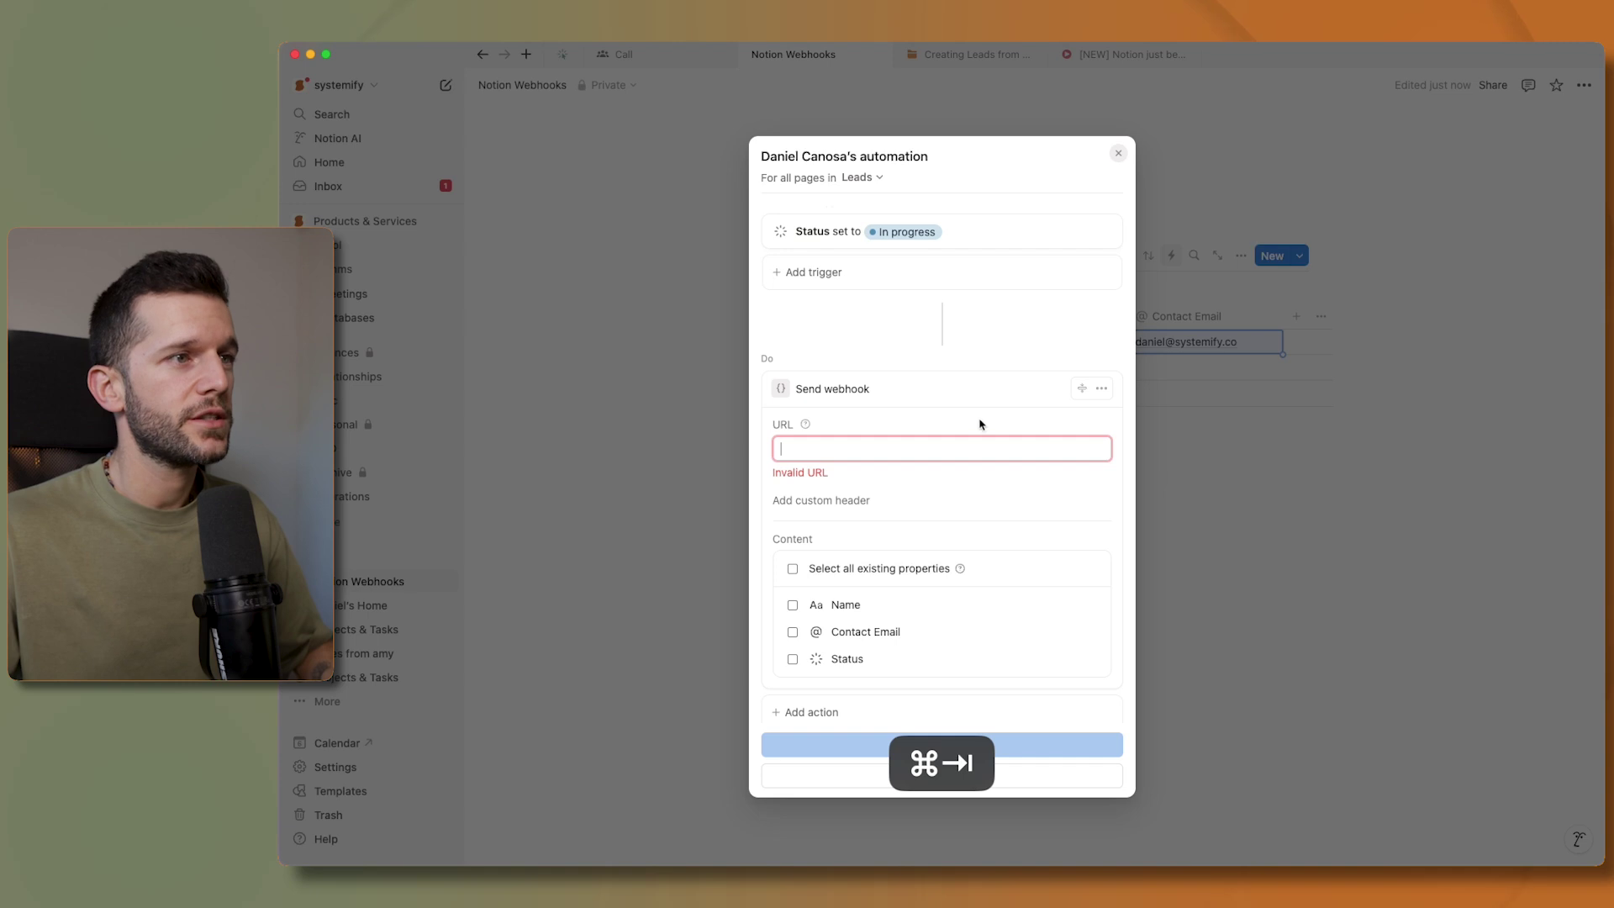
{"action": "left_click", "coordinate": [792, 549]}
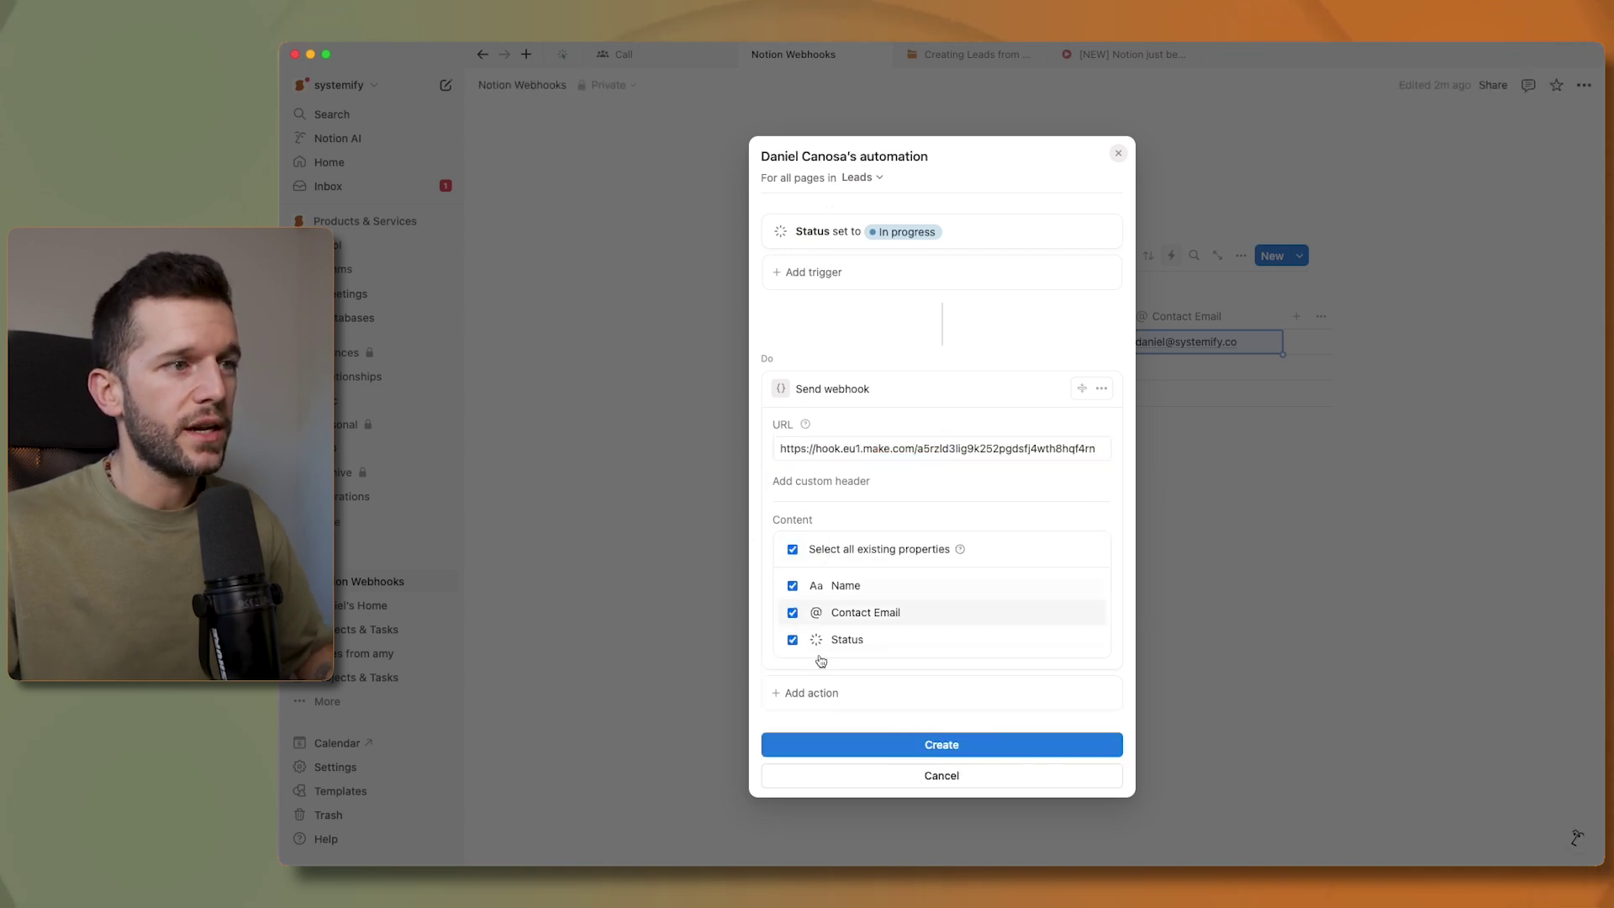
{"action": "left_click", "coordinate": [920, 745]}
{"action": "left_click", "coordinate": [947, 494]}
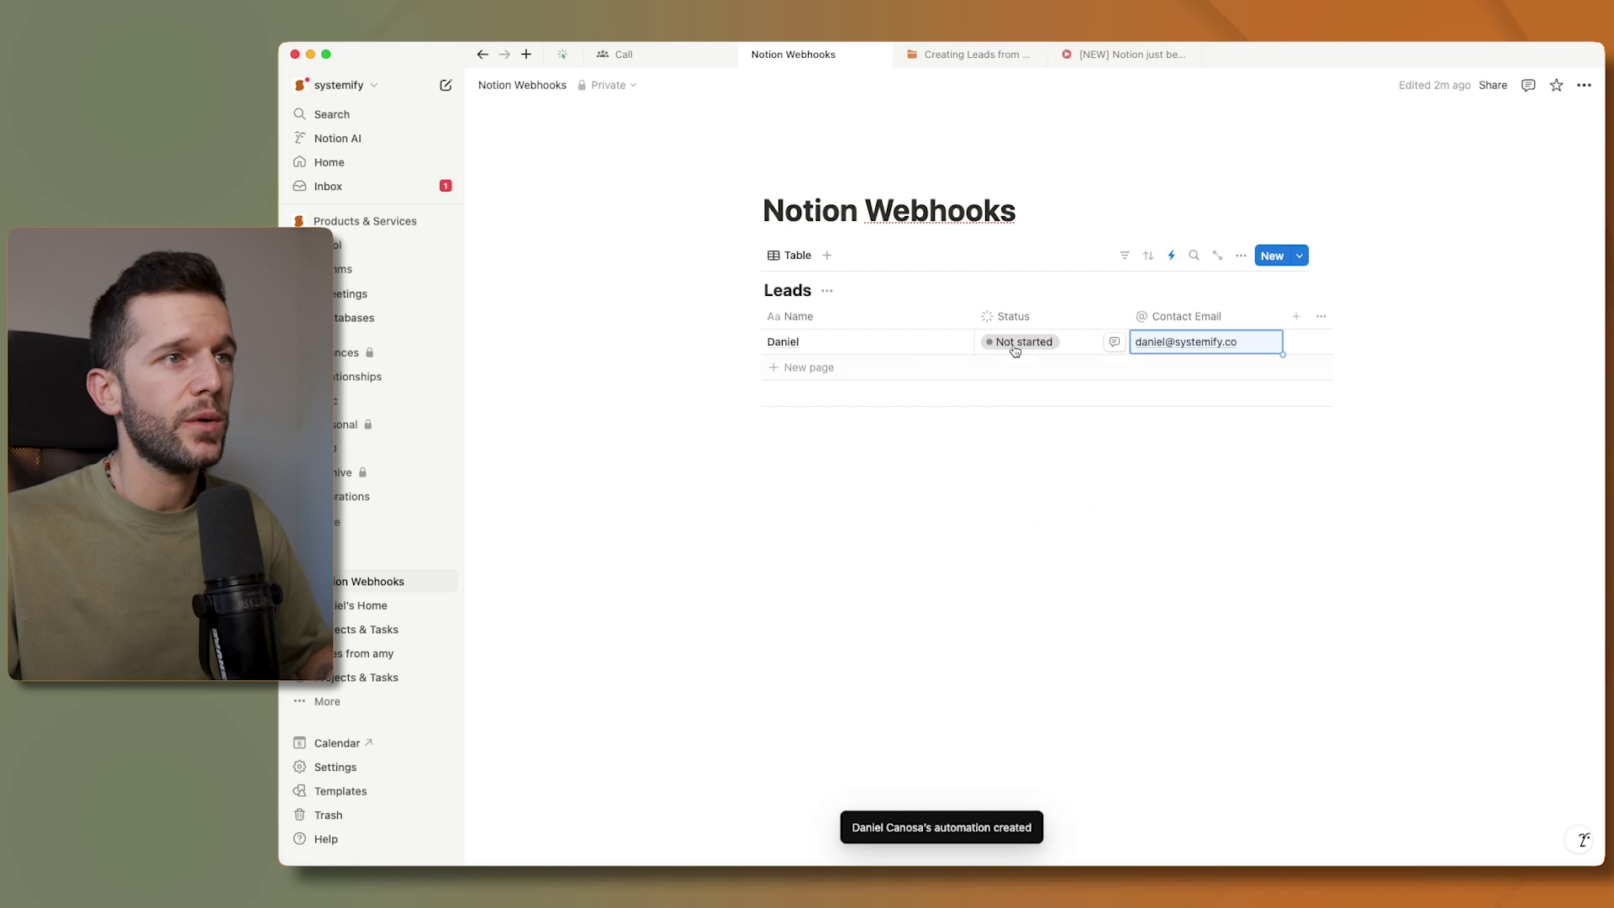
- Set Daniel's Status to In progress to fire the webhook, then check Make
{"action": "left_click", "coordinate": [1017, 343]}
{"action": "left_click", "coordinate": [1009, 446]}
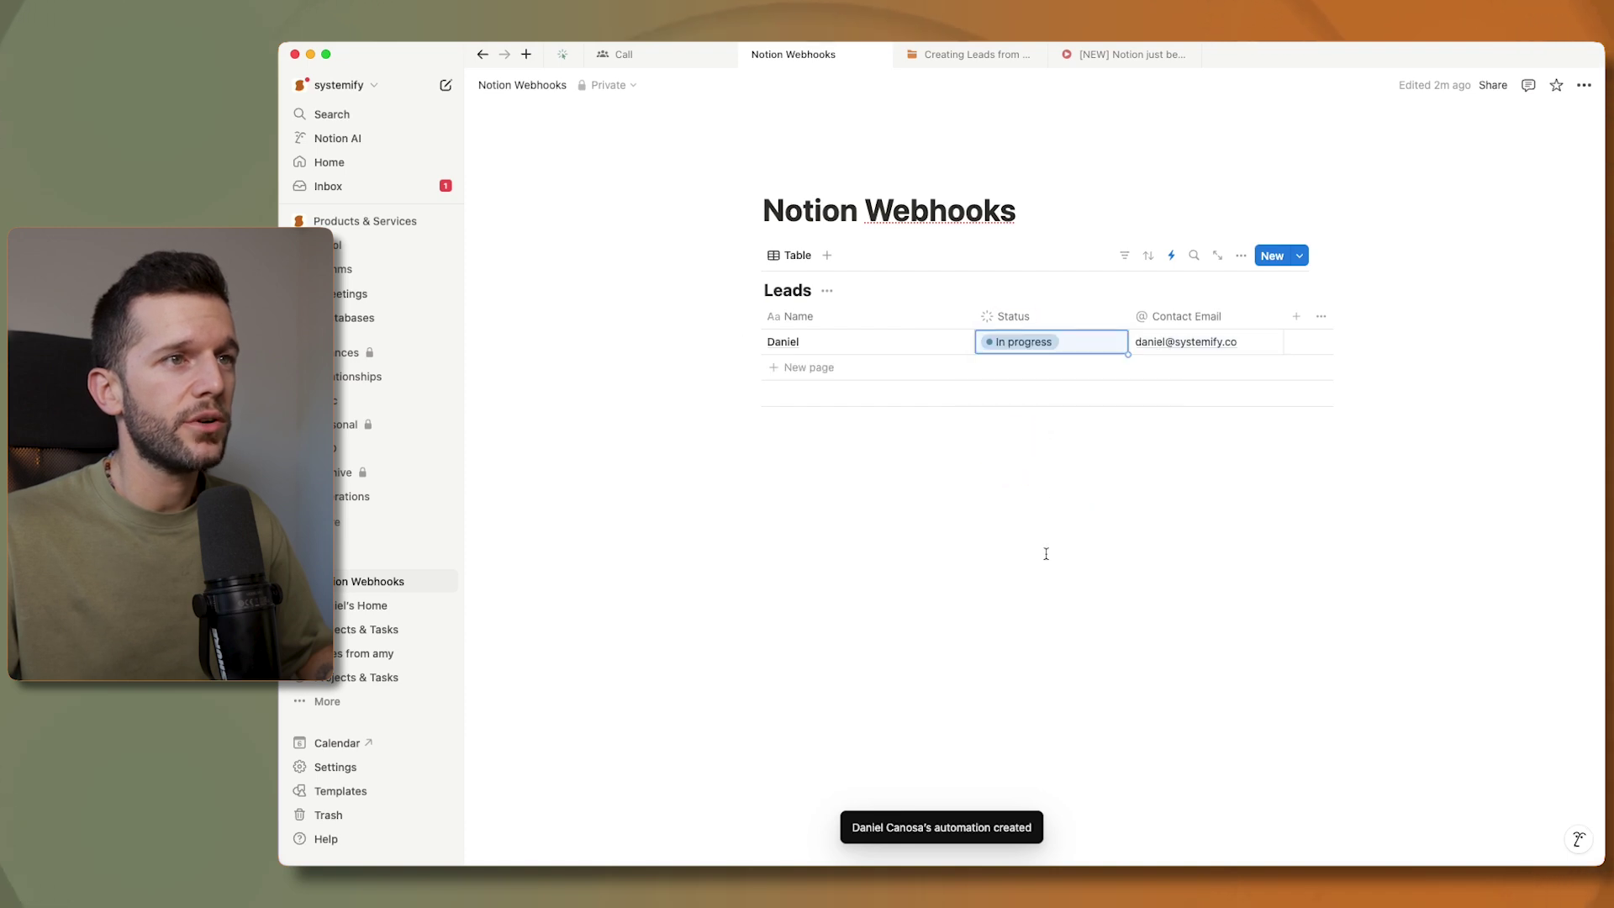
{"action": "left_click", "coordinate": [1084, 546]}
{"action": "key", "text": "super+Tab"}
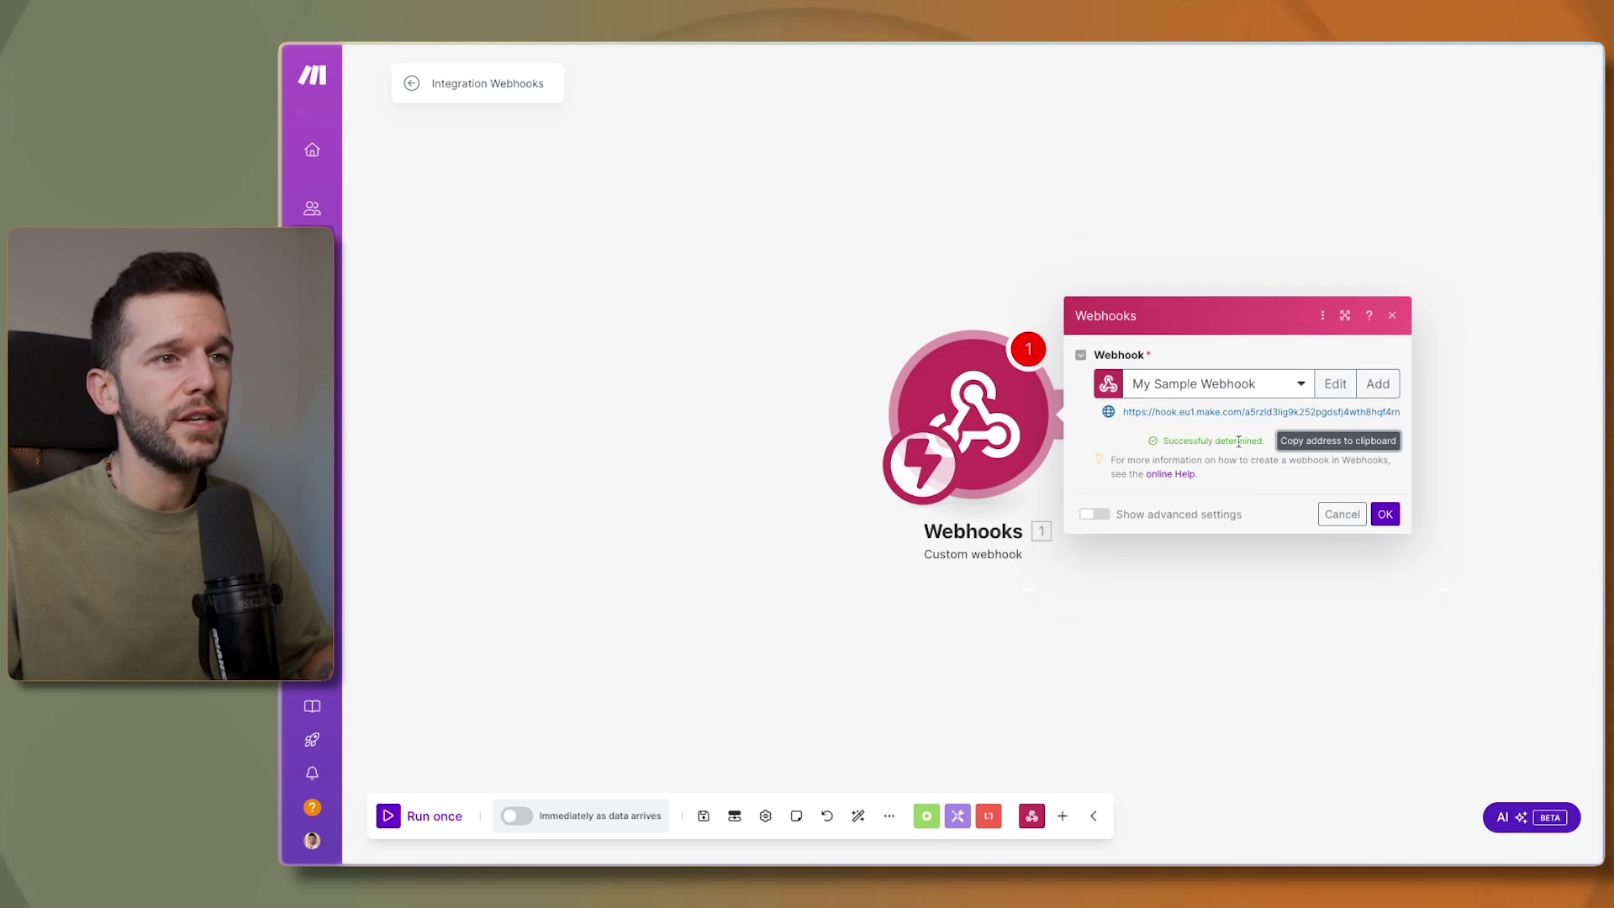
- Confirm the webhook's detected data structure and browse the app list for a second module
{"action": "left_click", "coordinate": [1384, 513]}
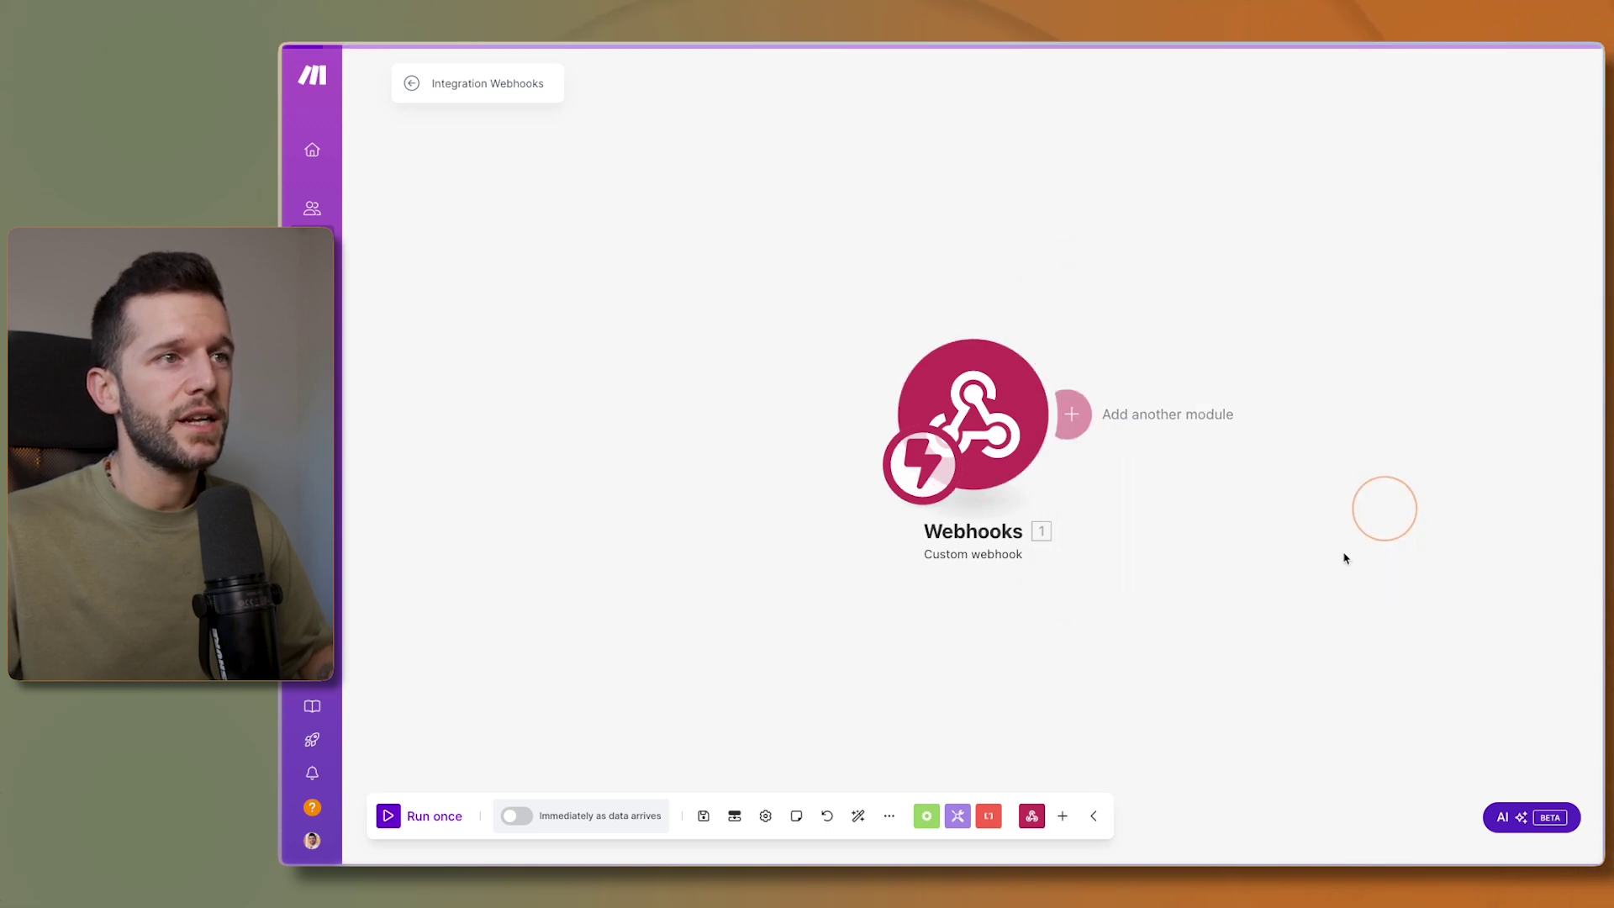
{"action": "left_click", "coordinate": [1073, 417]}
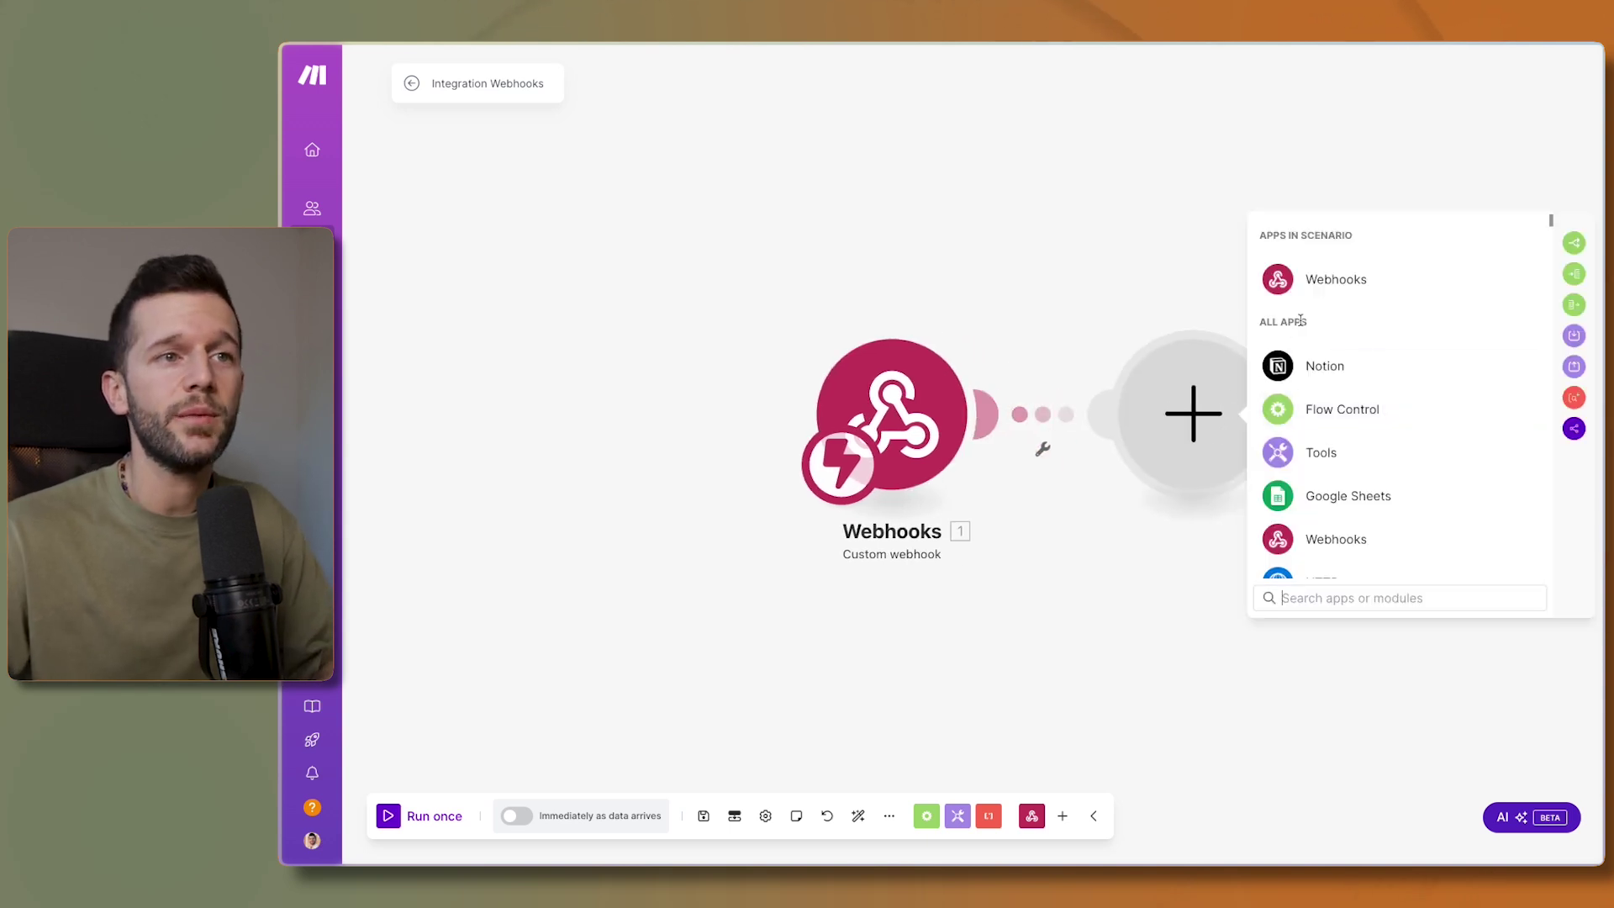
{"action": "scroll", "coordinate": [1365, 498], "scroll_direction": "down", "scroll_amount": 15}
{"action": "scroll", "coordinate": [1492, 484], "scroll_direction": "down", "scroll_amount": 20}
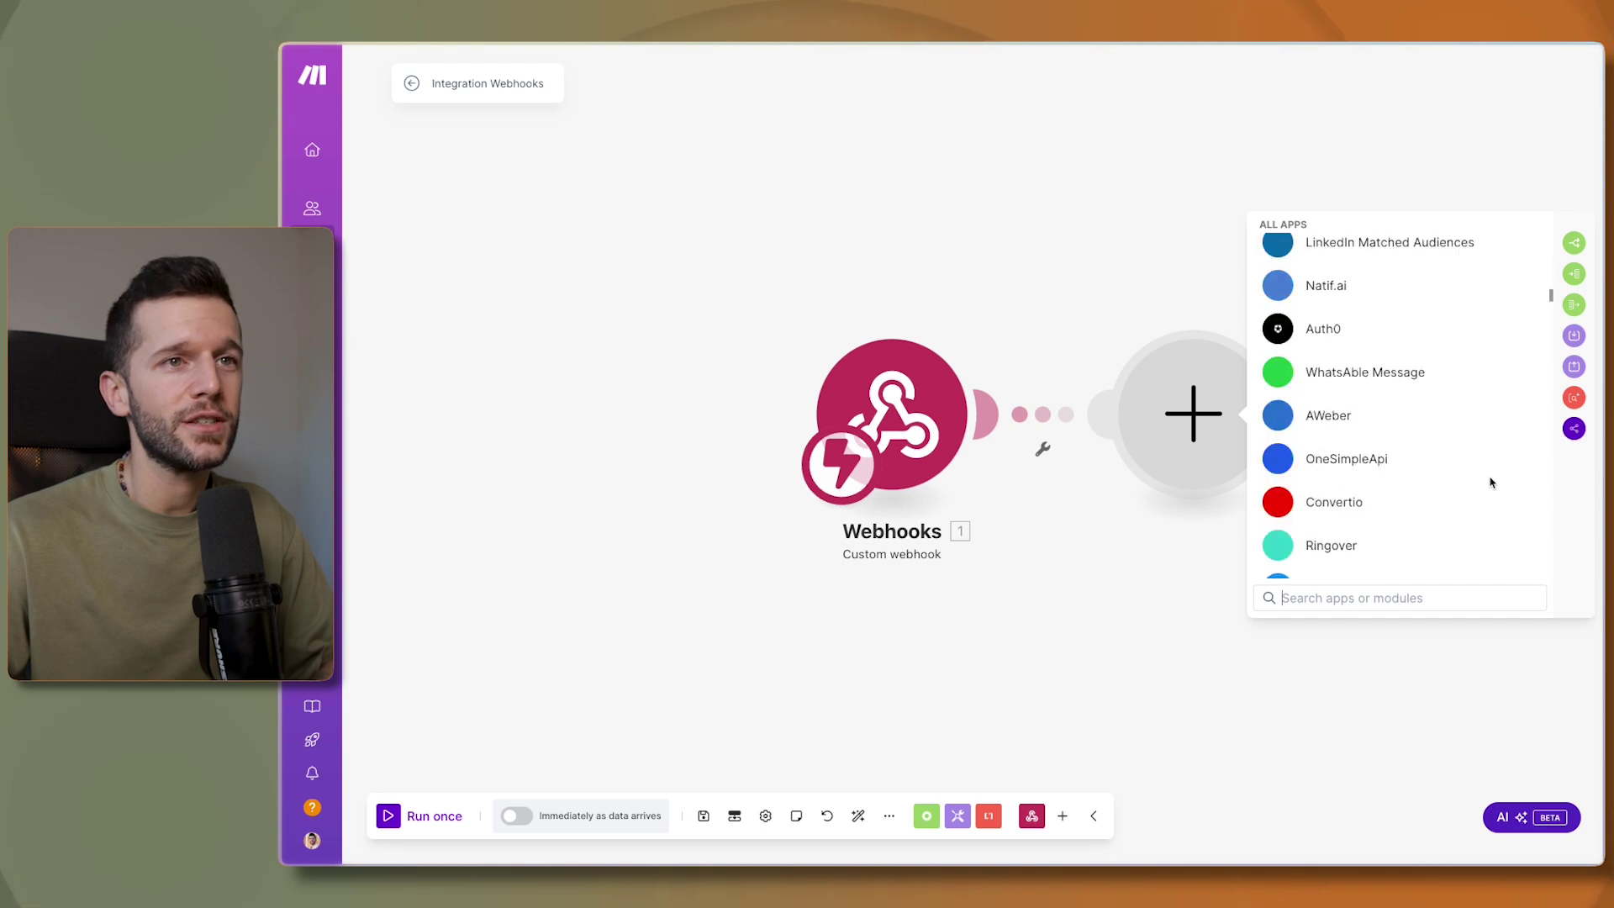
{"action": "scroll", "coordinate": [1490, 493], "scroll_direction": "down", "scroll_amount": 20}
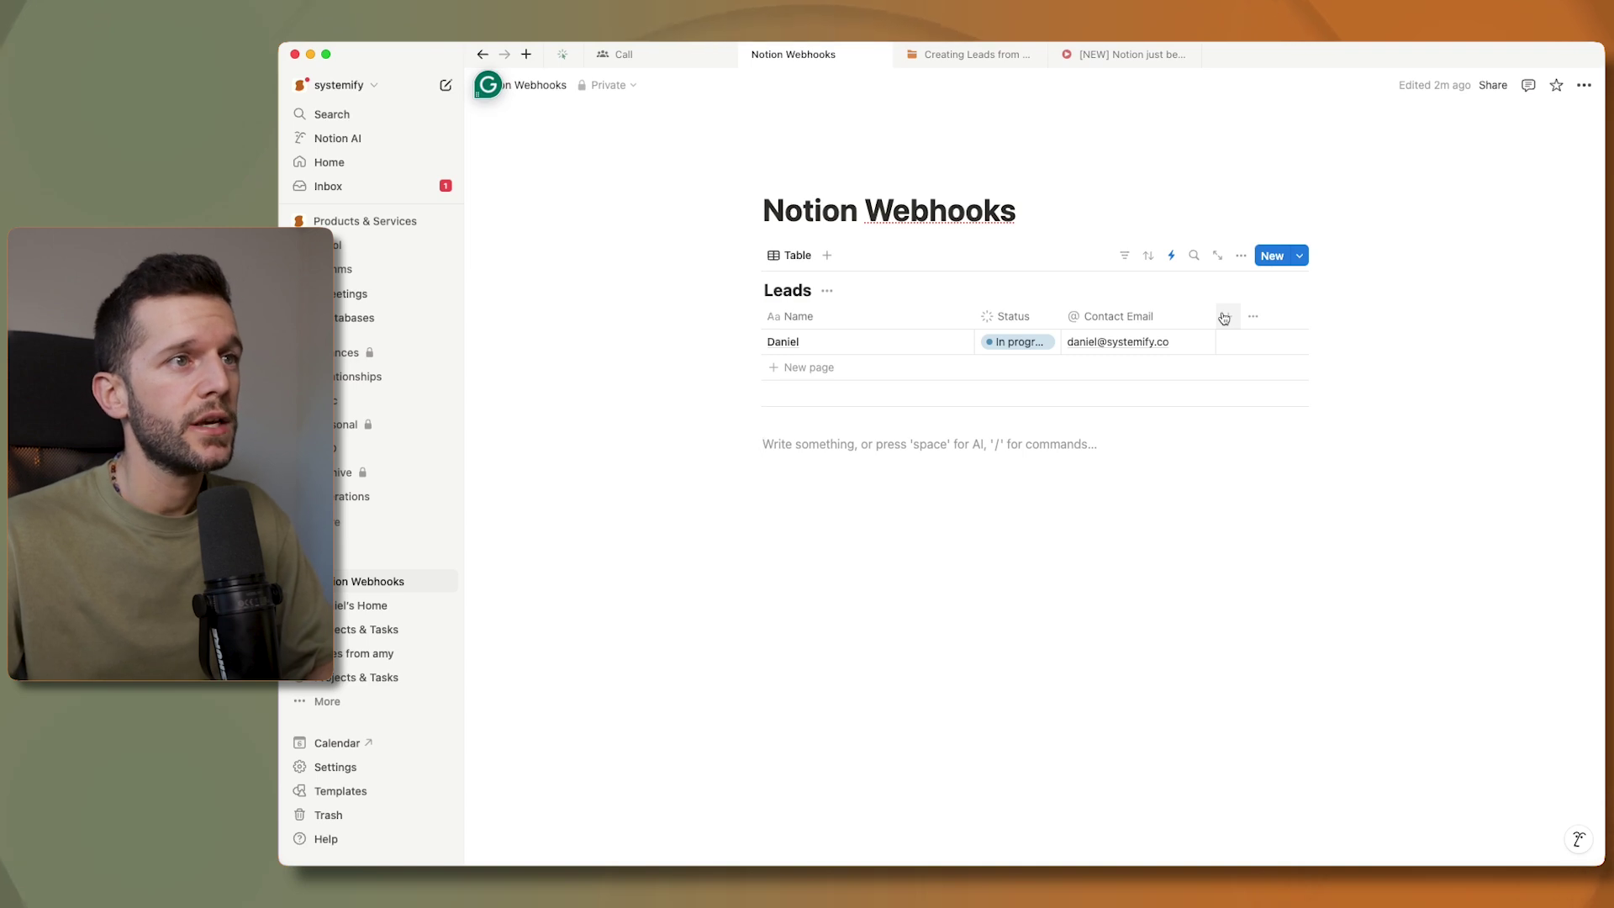
- Add a Button property to the Leads table
{"action": "left_click", "coordinate": [1224, 318]}
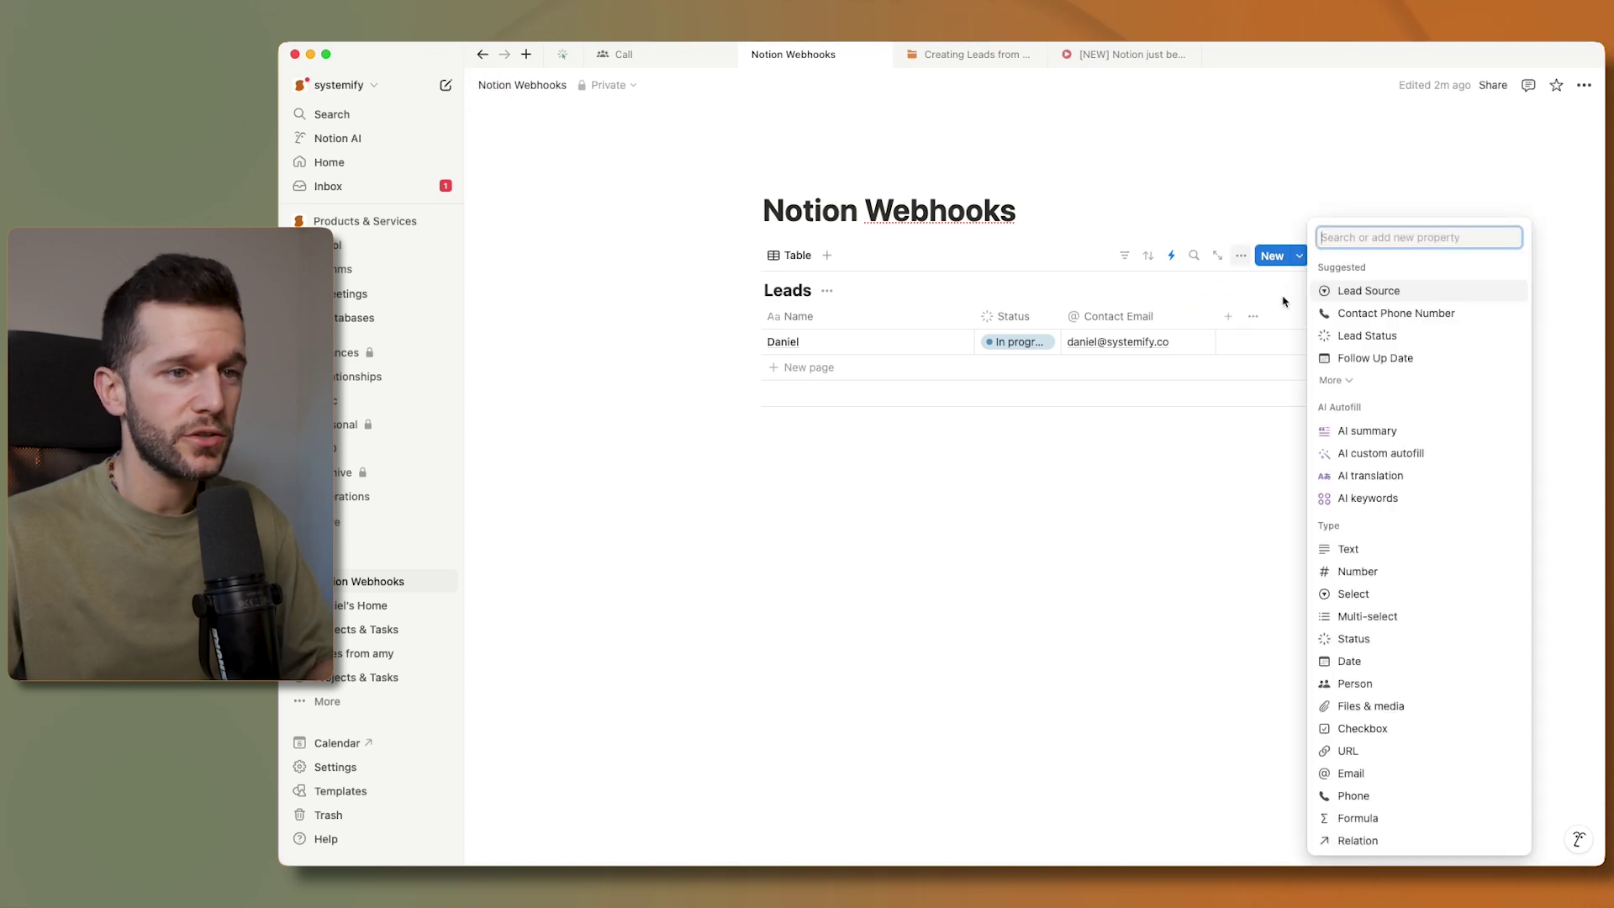
{"action": "type", "text": "but"}
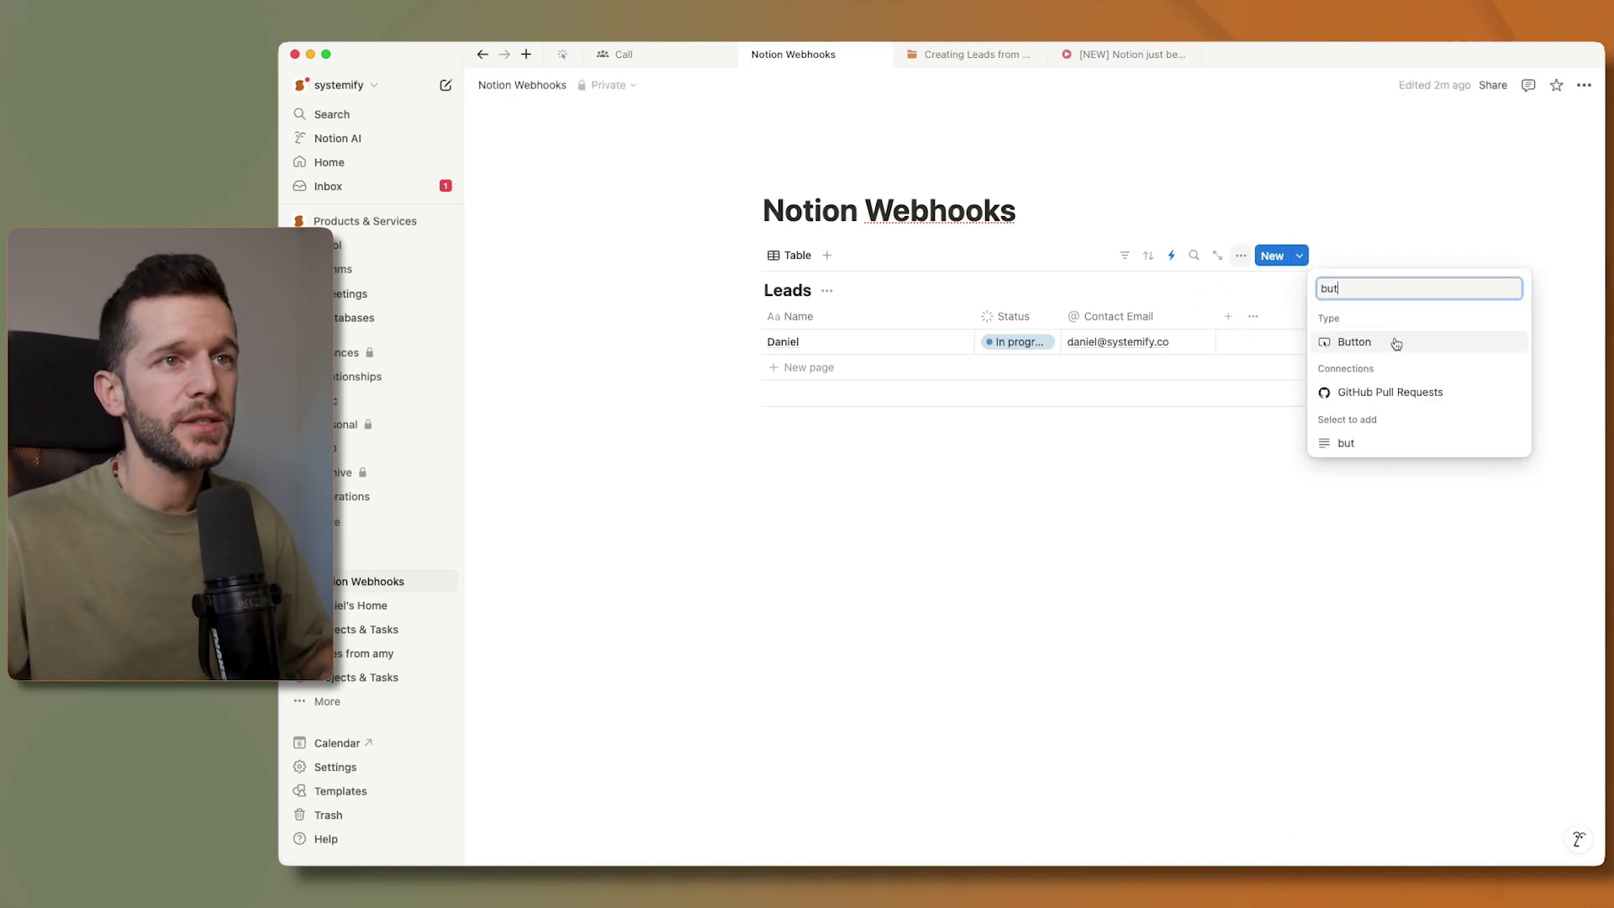
{"action": "left_click", "coordinate": [1391, 342]}
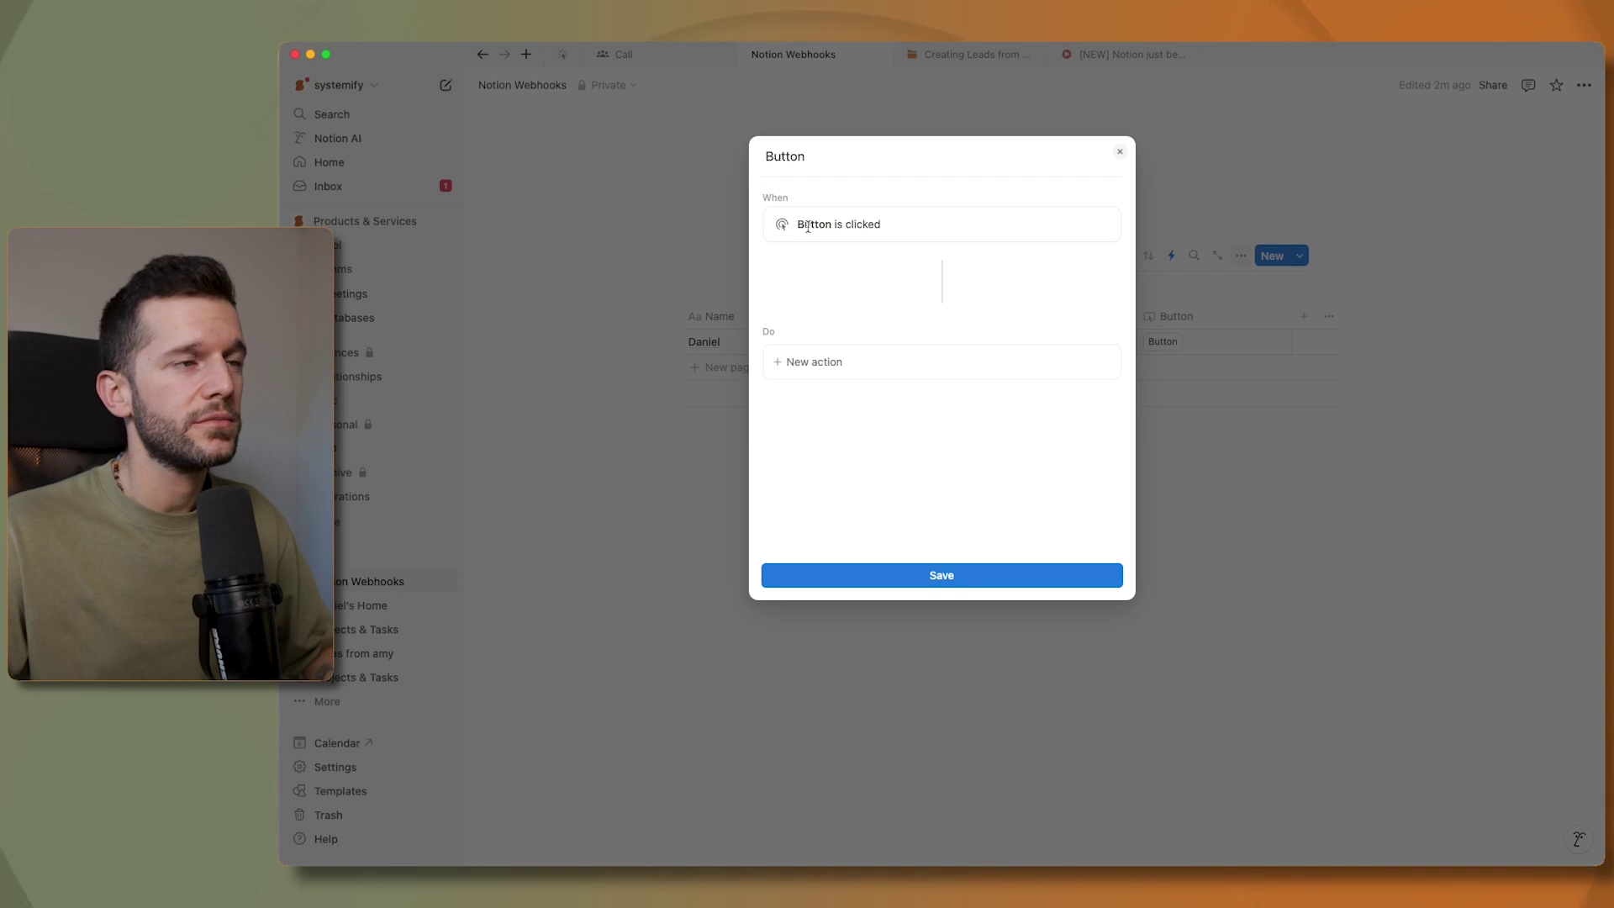
- Make the button send a webhook with all existing properties to the pasted Make URL
{"action": "left_click", "coordinate": [829, 363]}
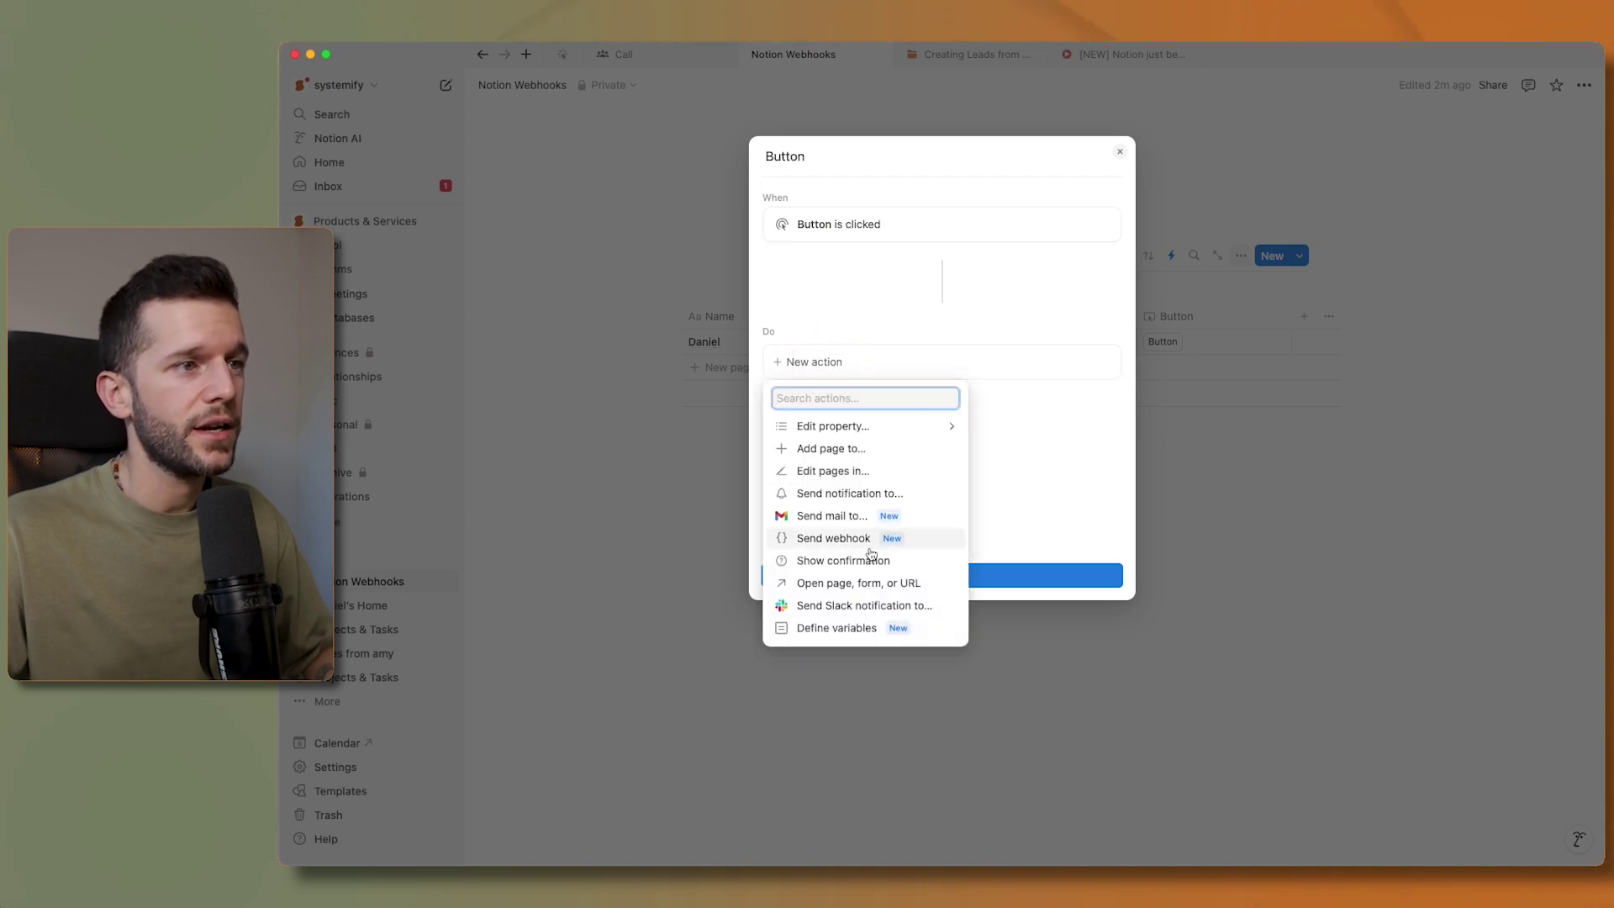
{"action": "left_click", "coordinate": [847, 539]}
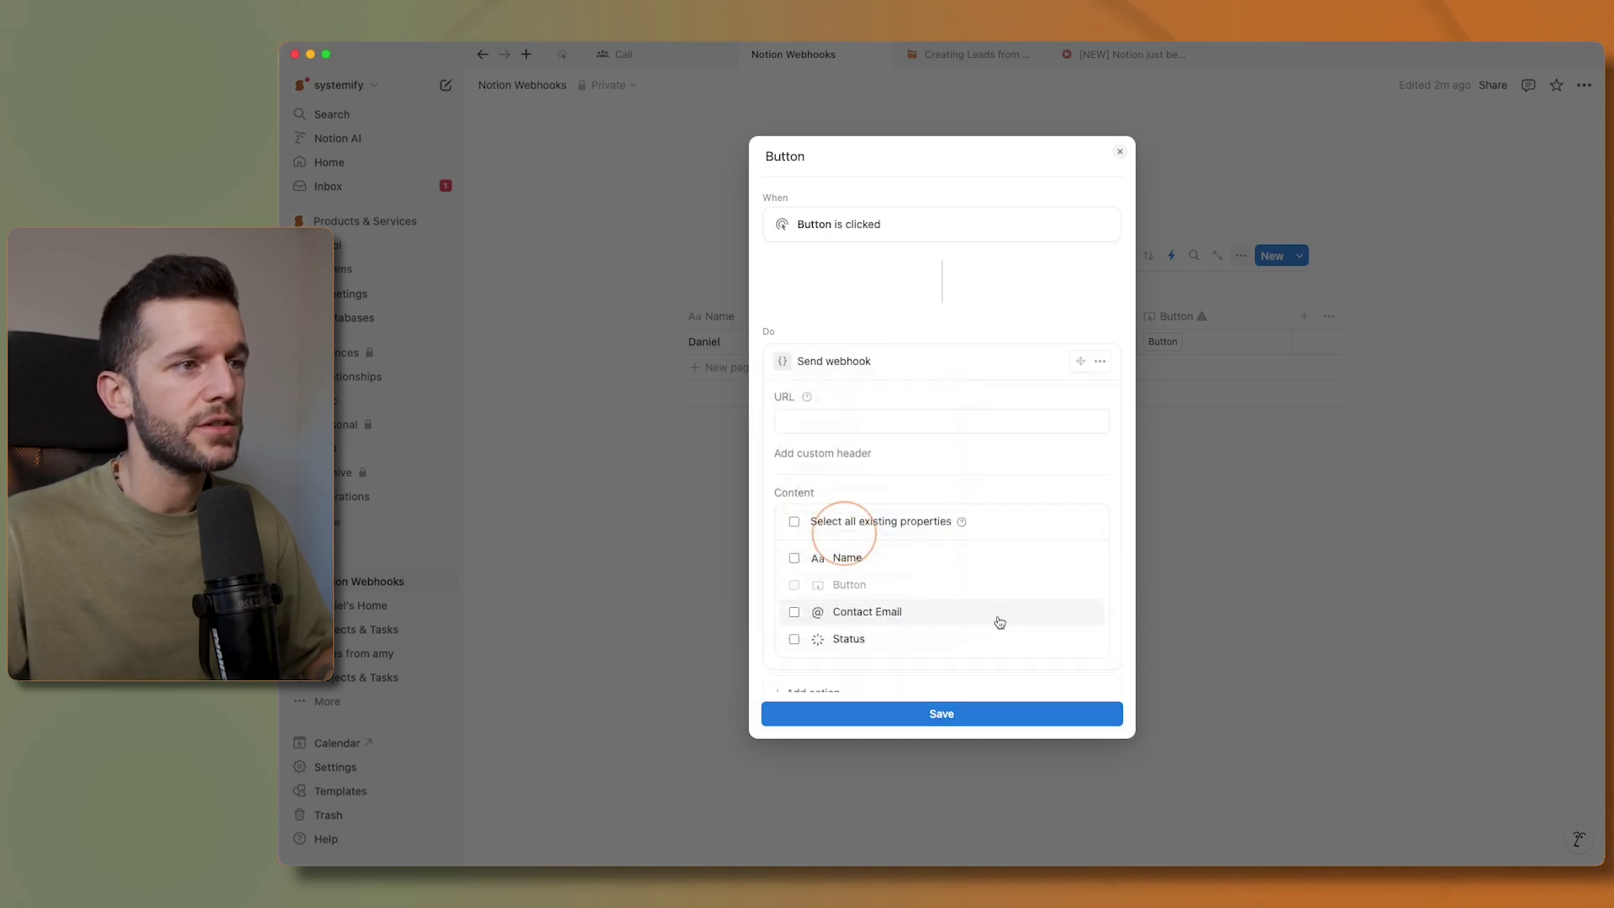
{"action": "left_click", "coordinate": [832, 421]}
{"action": "key", "text": "super+v"}
{"action": "left_click", "coordinate": [795, 523]}
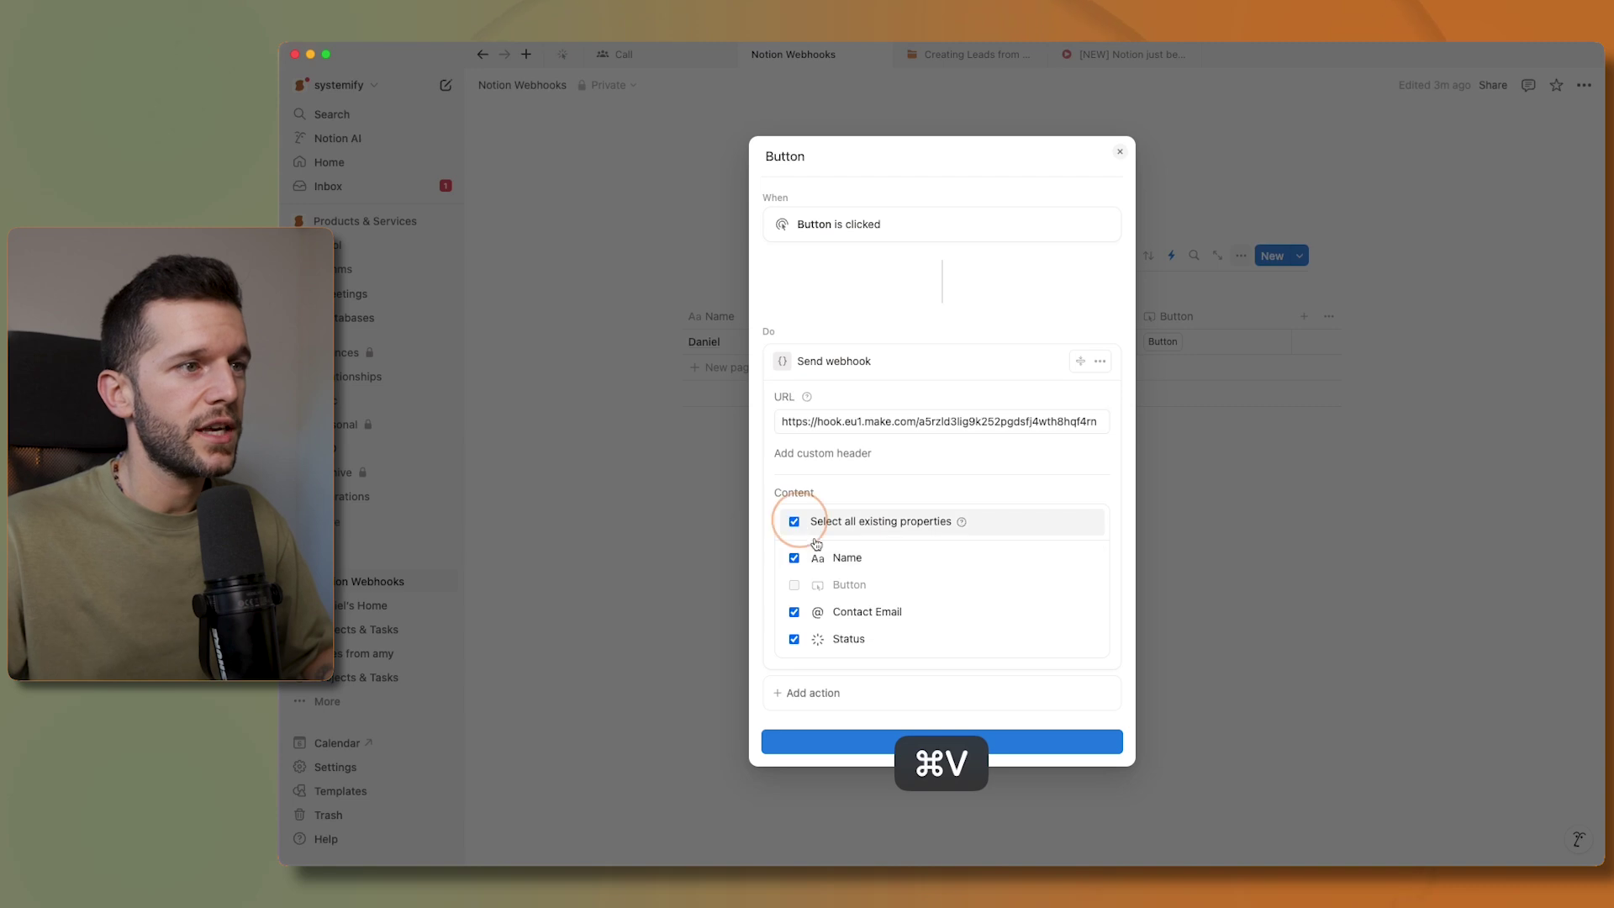
{"action": "left_click", "coordinate": [835, 742]}
{"action": "left_click", "coordinate": [1227, 536]}
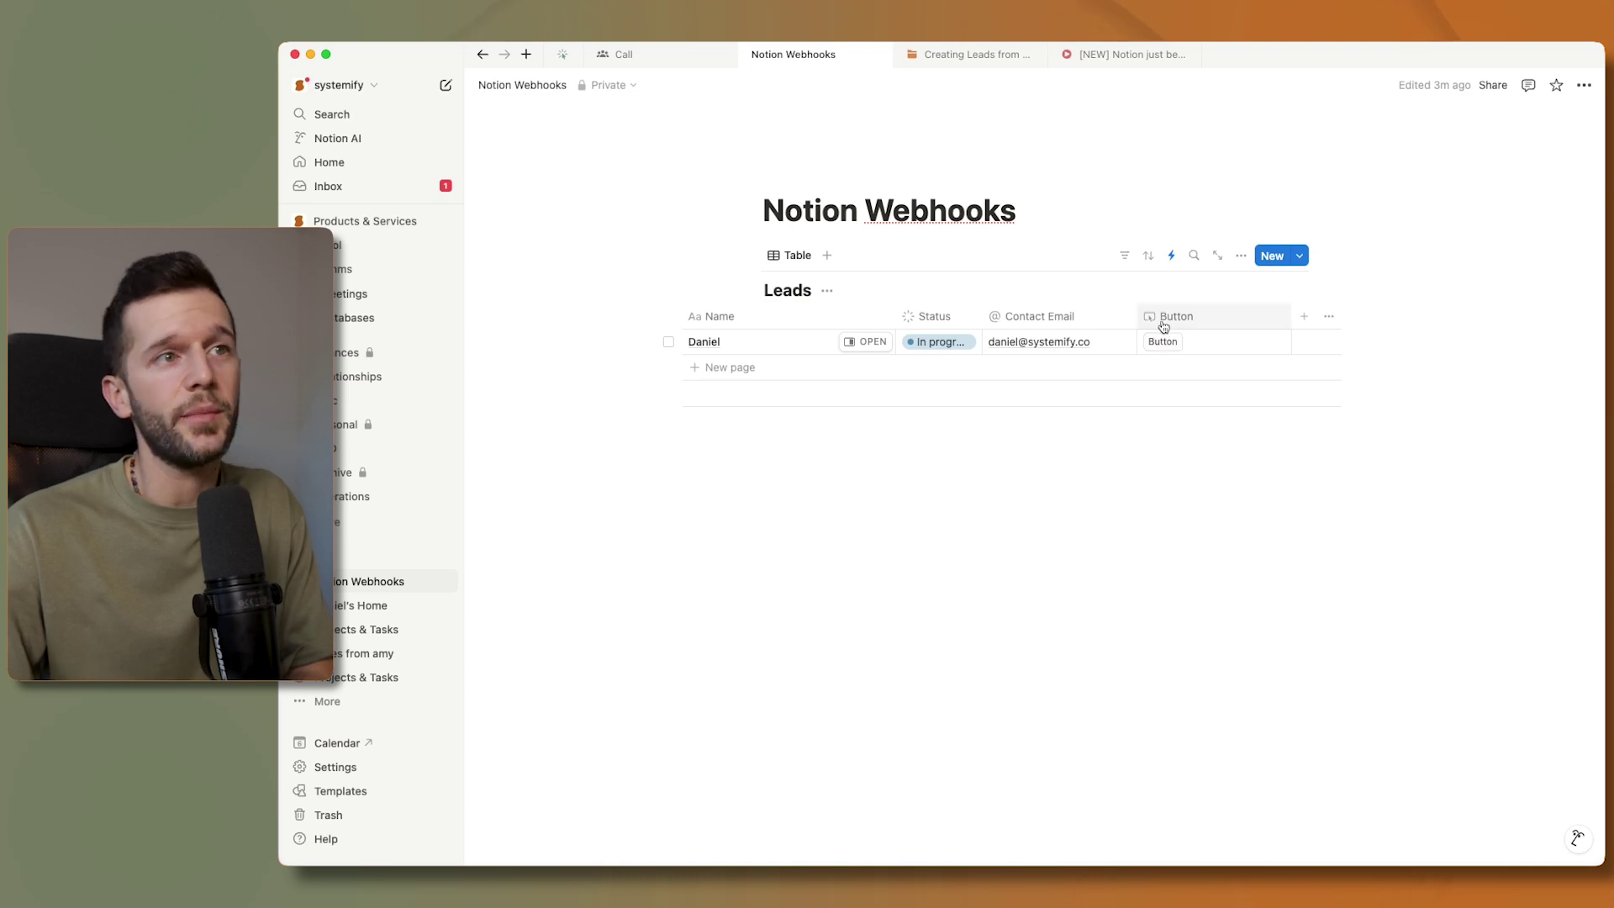
- Retitle the Button column 'Create Invoice', then return to the Make scenario
{"action": "left_click", "coordinate": [1164, 318]}
{"action": "double_click", "coordinate": [1192, 346]}
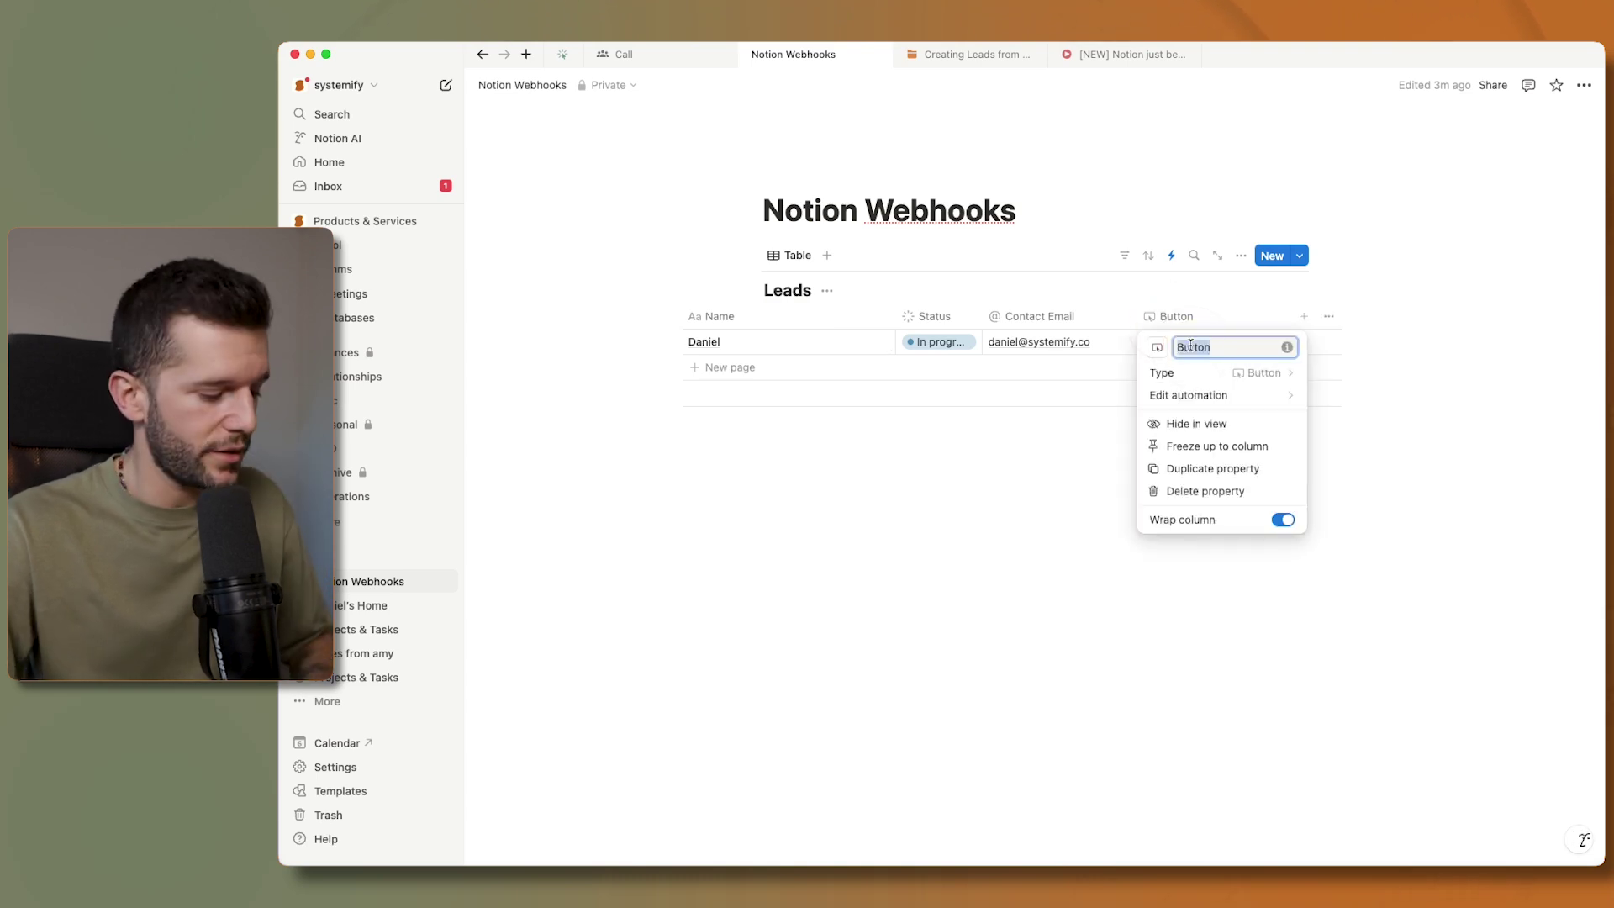
{"action": "type", "text": "Create Invoice"}
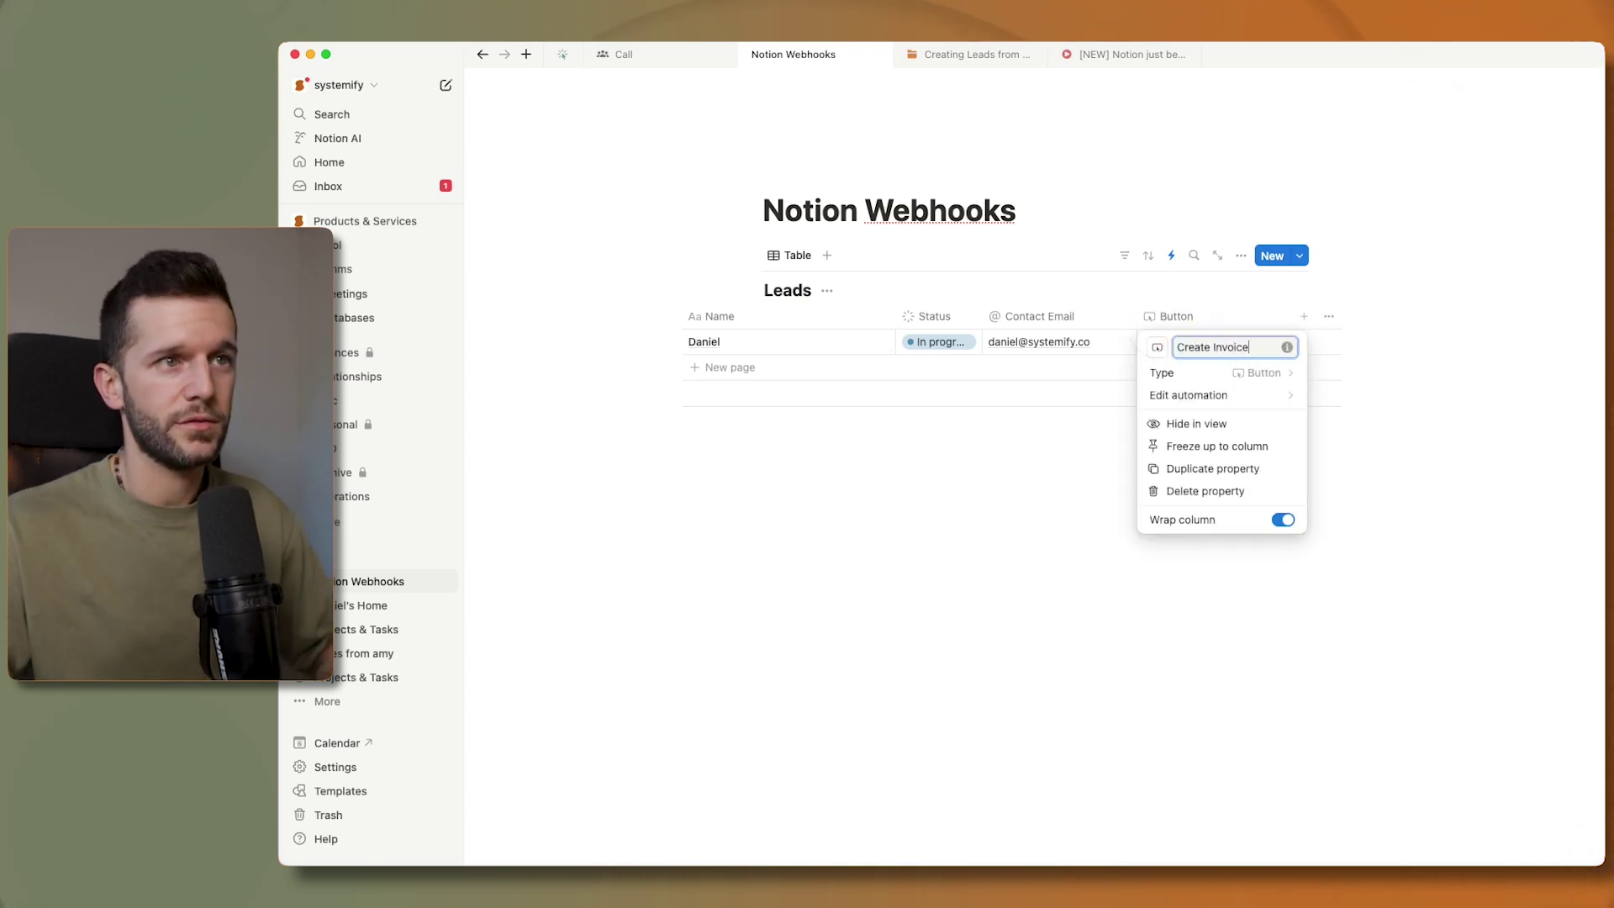
{"action": "left_click", "coordinate": [1066, 451]}
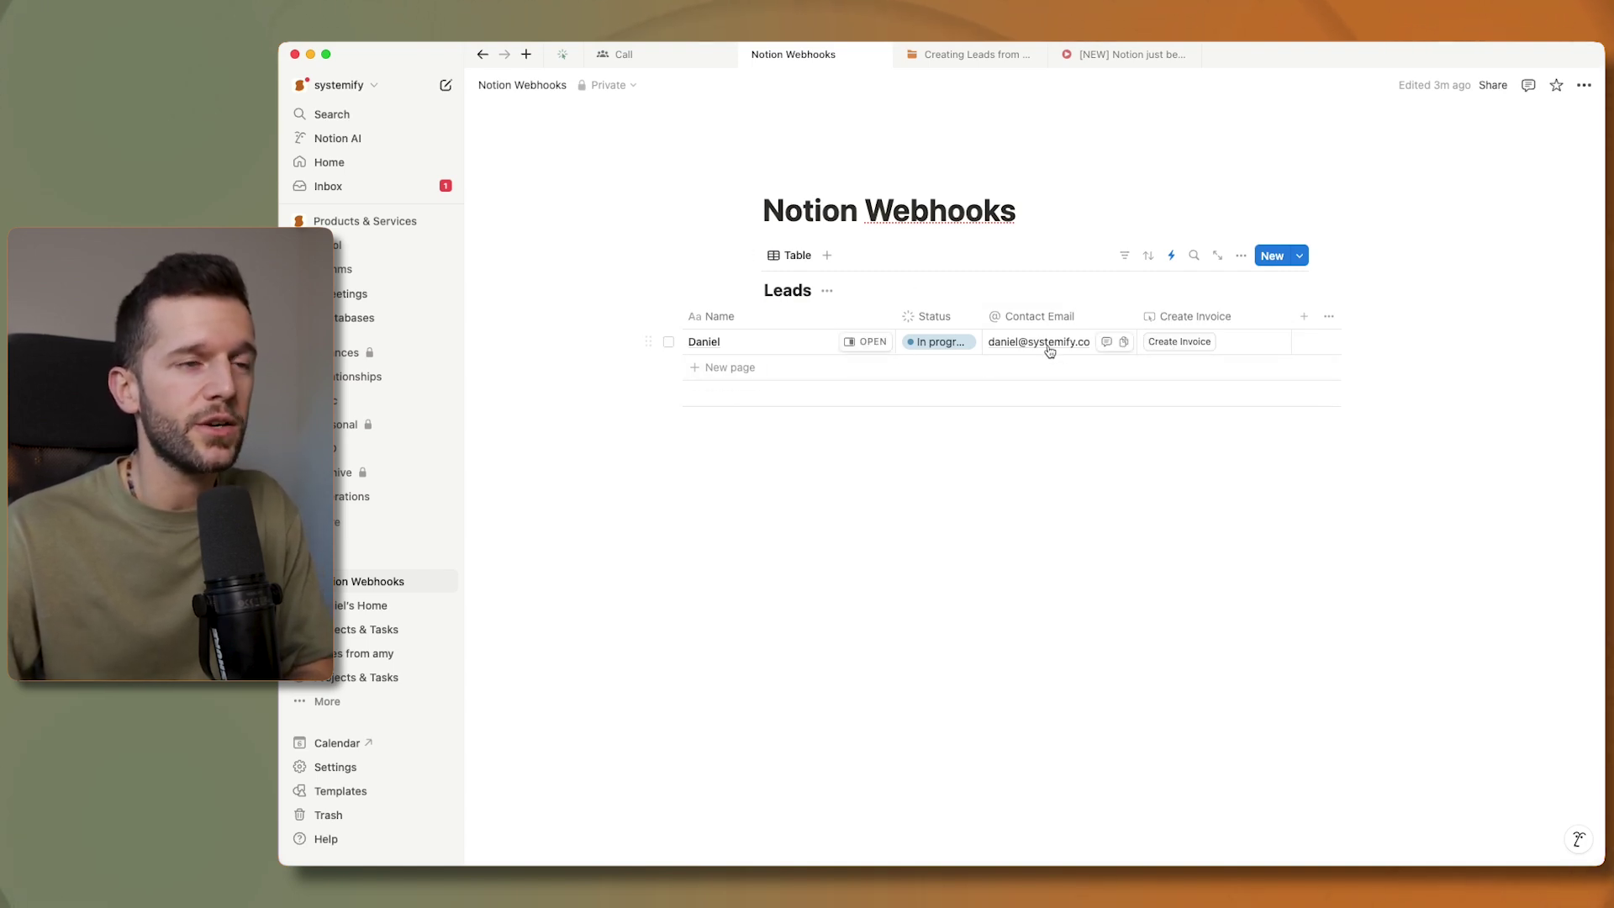
{"action": "key", "text": "super+Tab"}
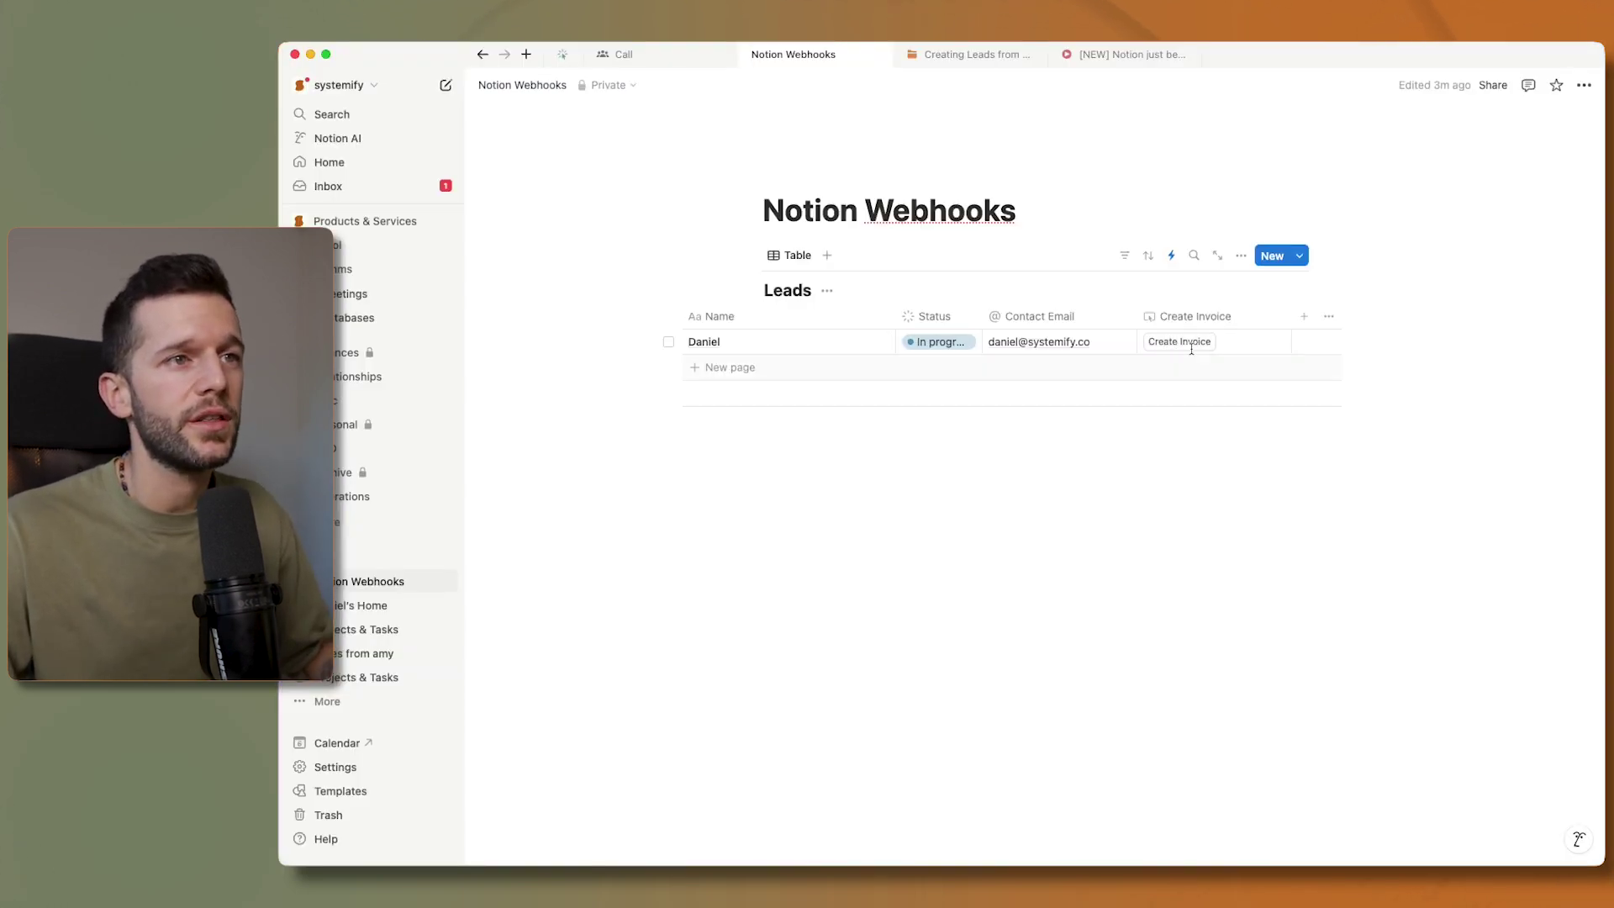
- Insert a button block into the Daniel lead's page body with /button
{"action": "left_click", "coordinate": [1193, 344]}
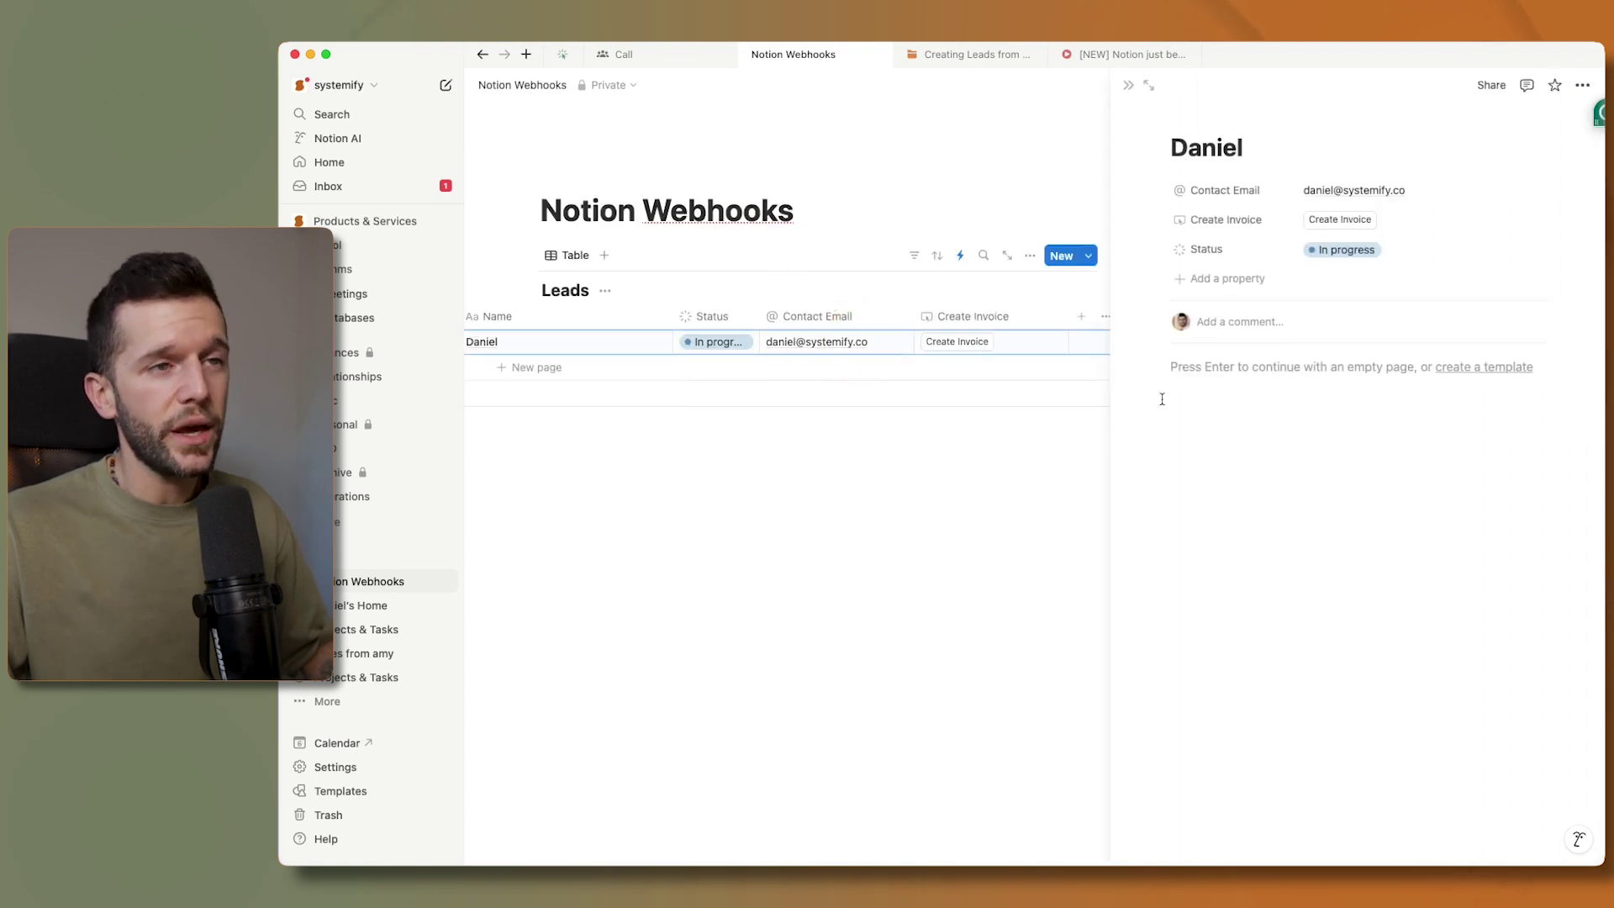
{"action": "left_click", "coordinate": [1194, 369]}
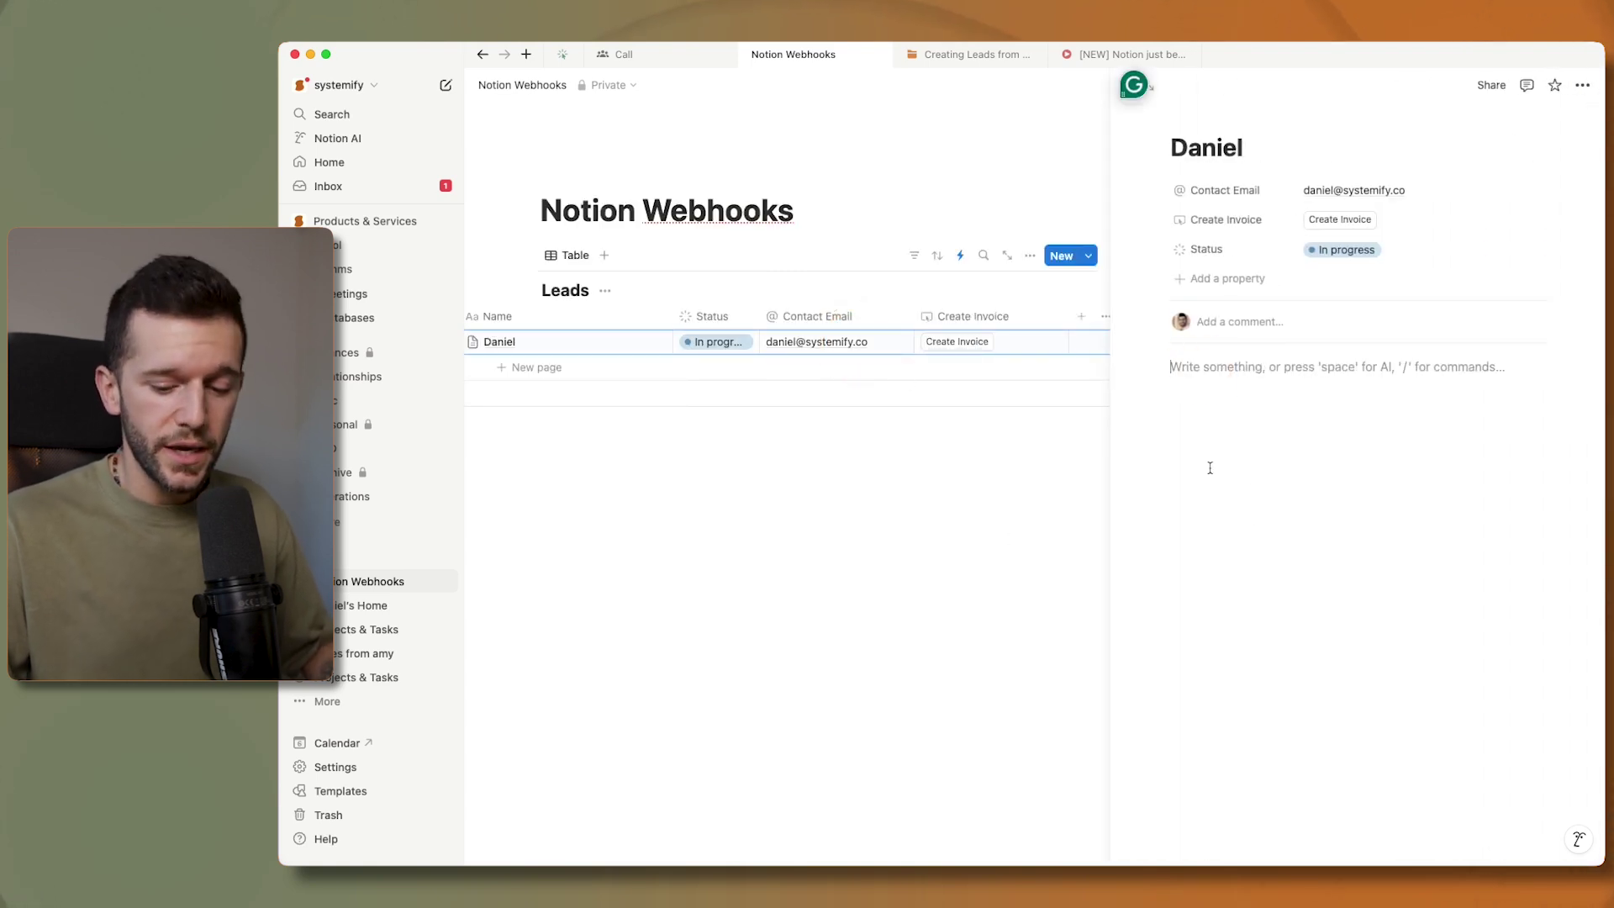
{"action": "type", "text": "/butc"}
{"action": "key", "text": "Return"}
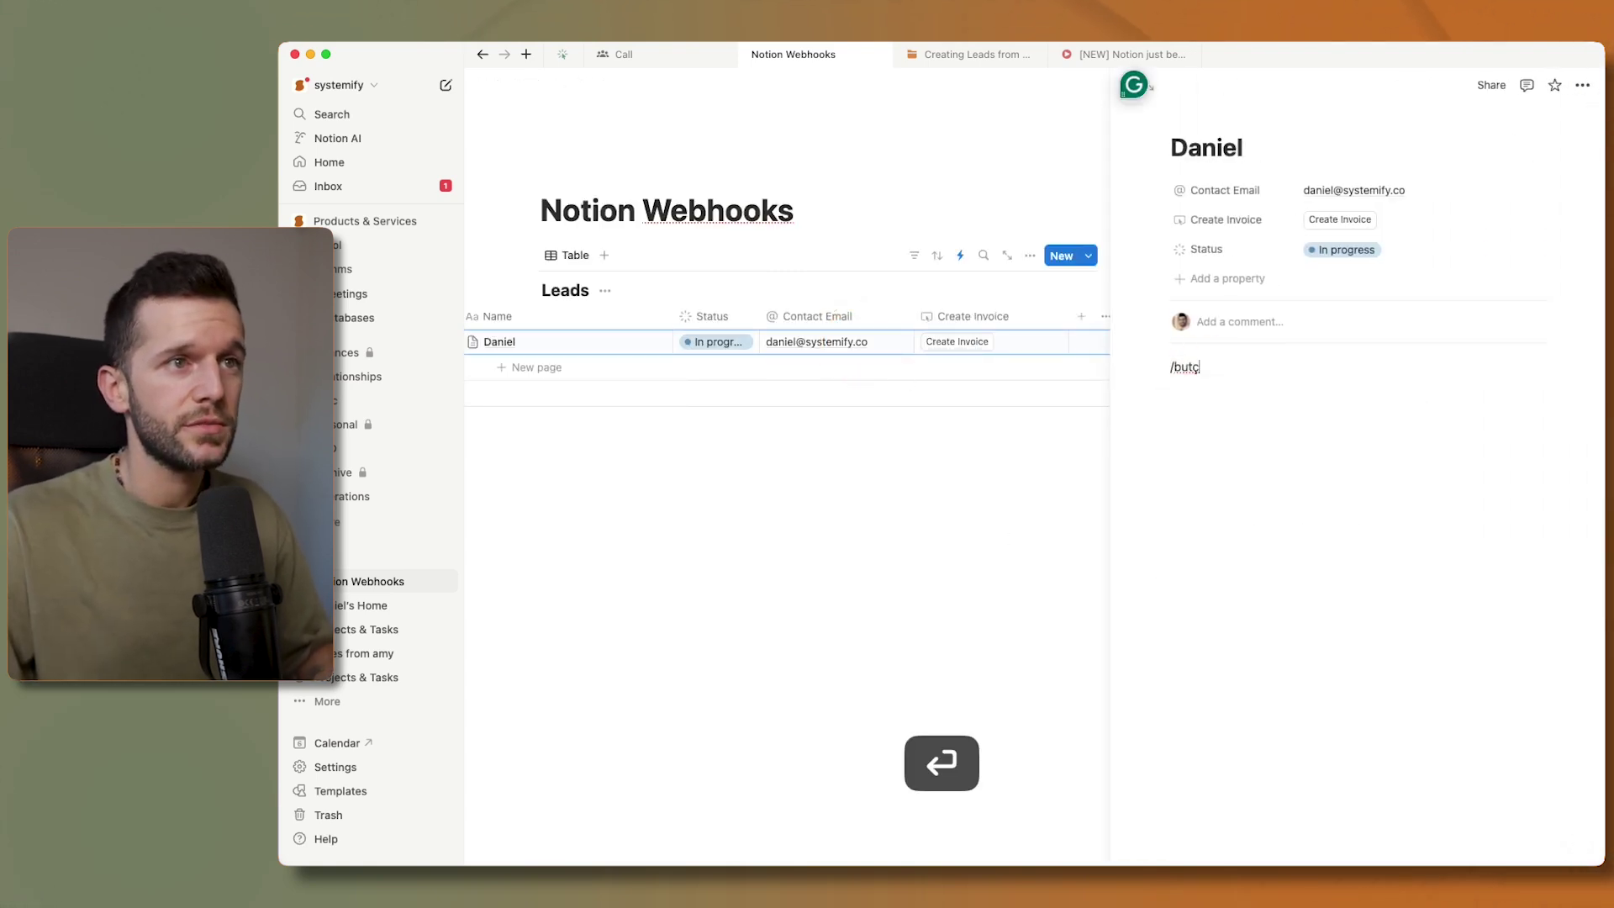
{"action": "key", "text": "Return"}
- Give the page button a Send webhook action pointing to the pasted Make URL
{"action": "left_click", "coordinate": [1243, 623]}
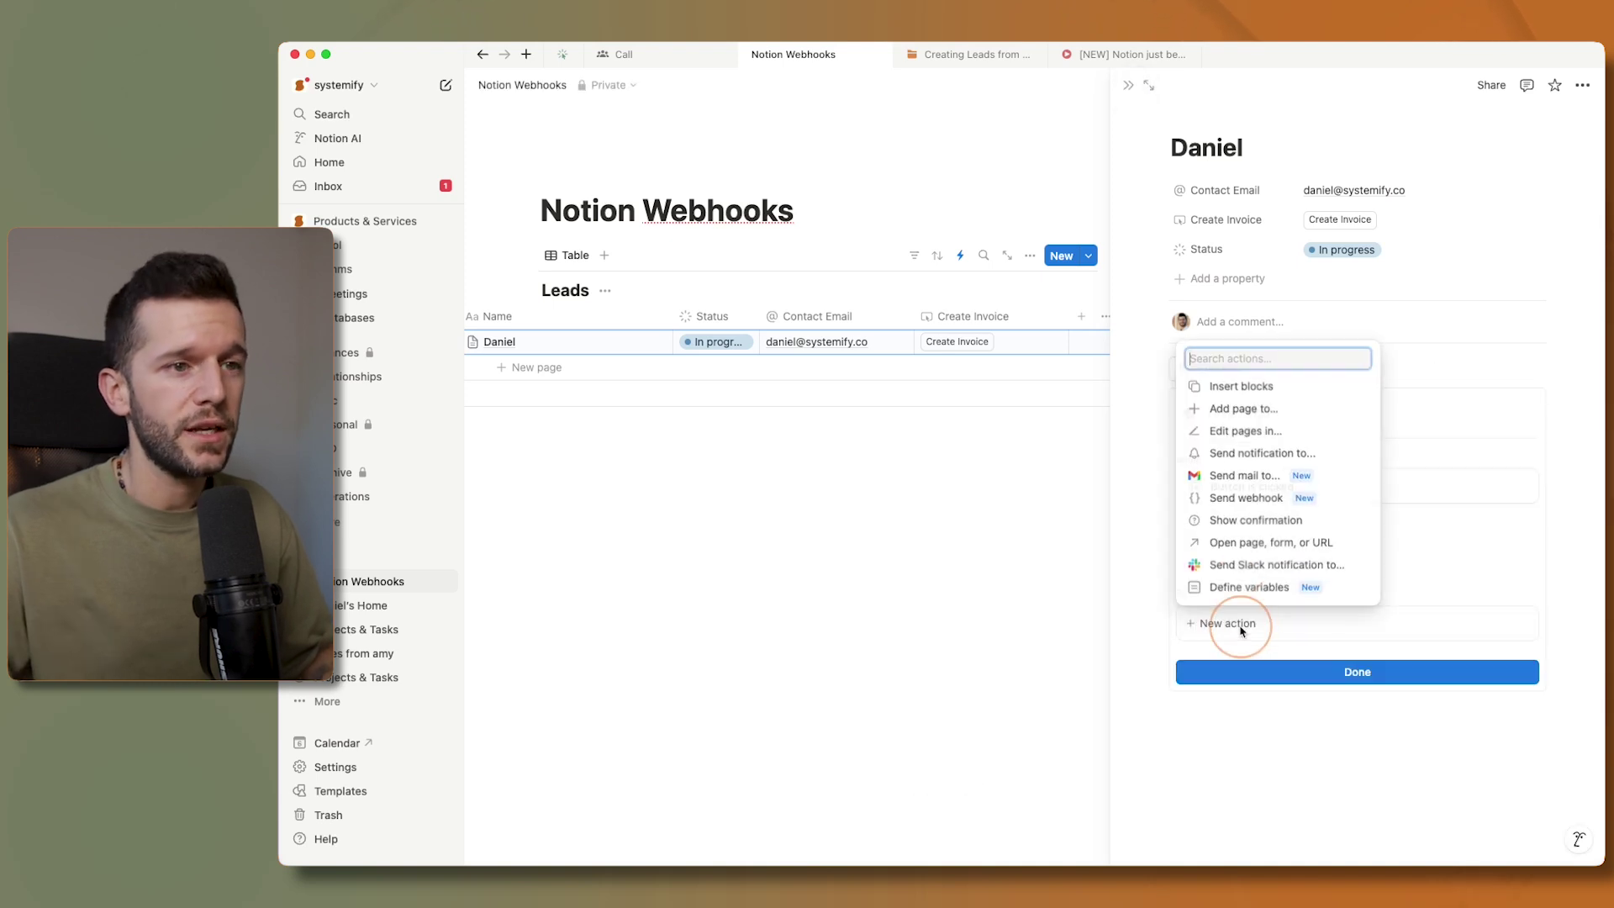
{"action": "left_click", "coordinate": [1235, 493]}
{"action": "left_click", "coordinate": [1259, 689]}
{"action": "key", "text": "super+v"}
{"action": "scroll", "coordinate": [1259, 688], "scroll_direction": "down", "scroll_amount": 3}
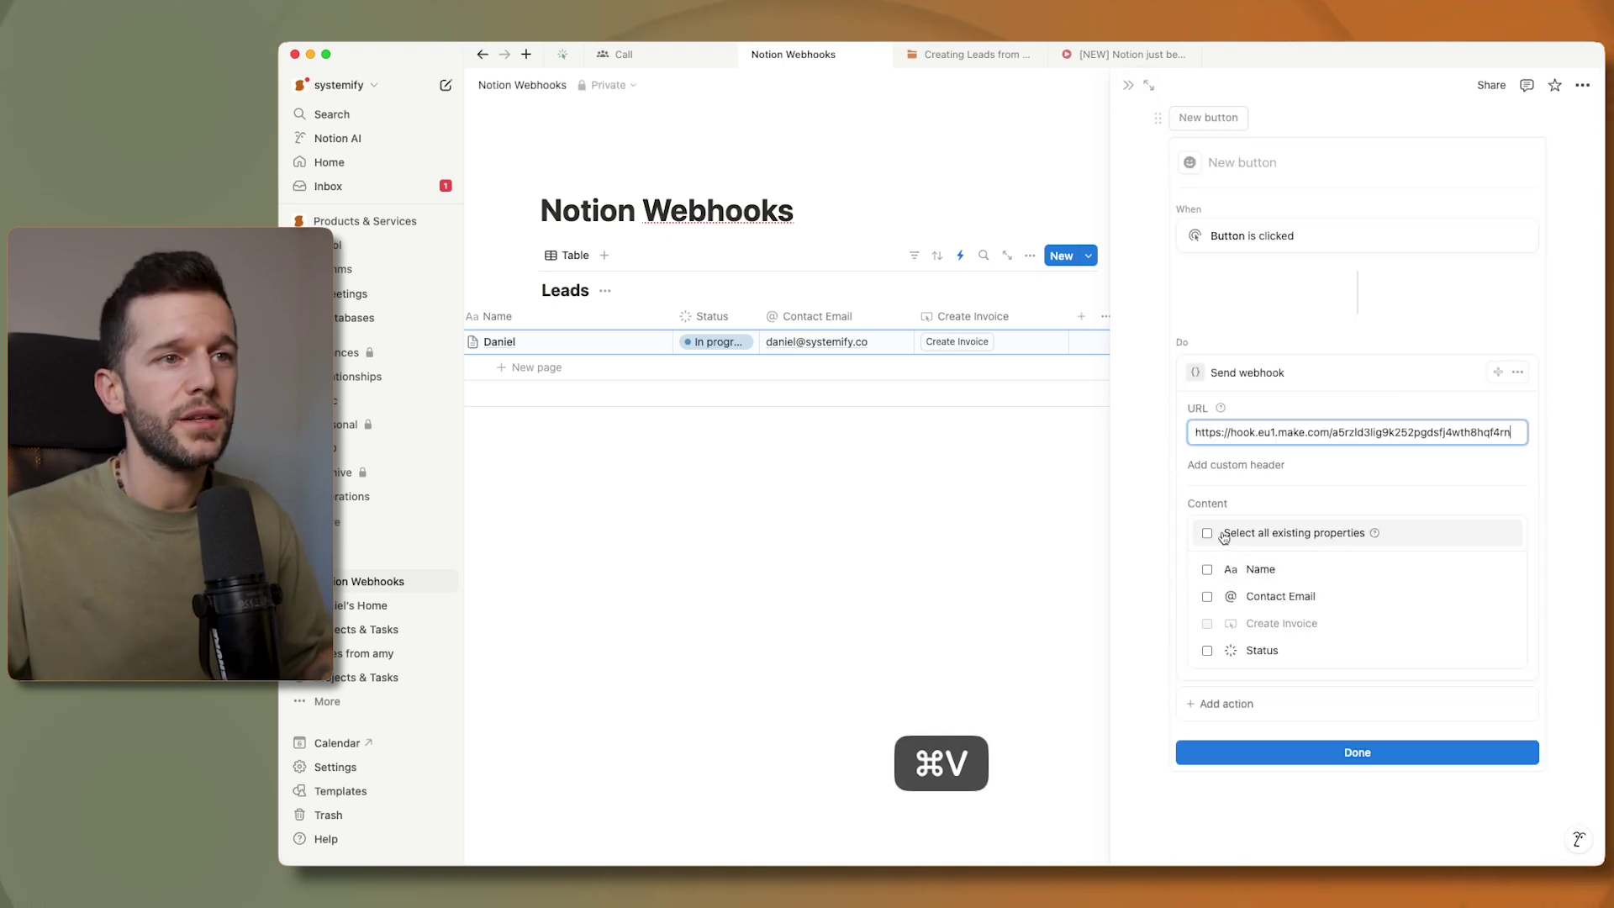
{"action": "left_click", "coordinate": [1283, 749]}
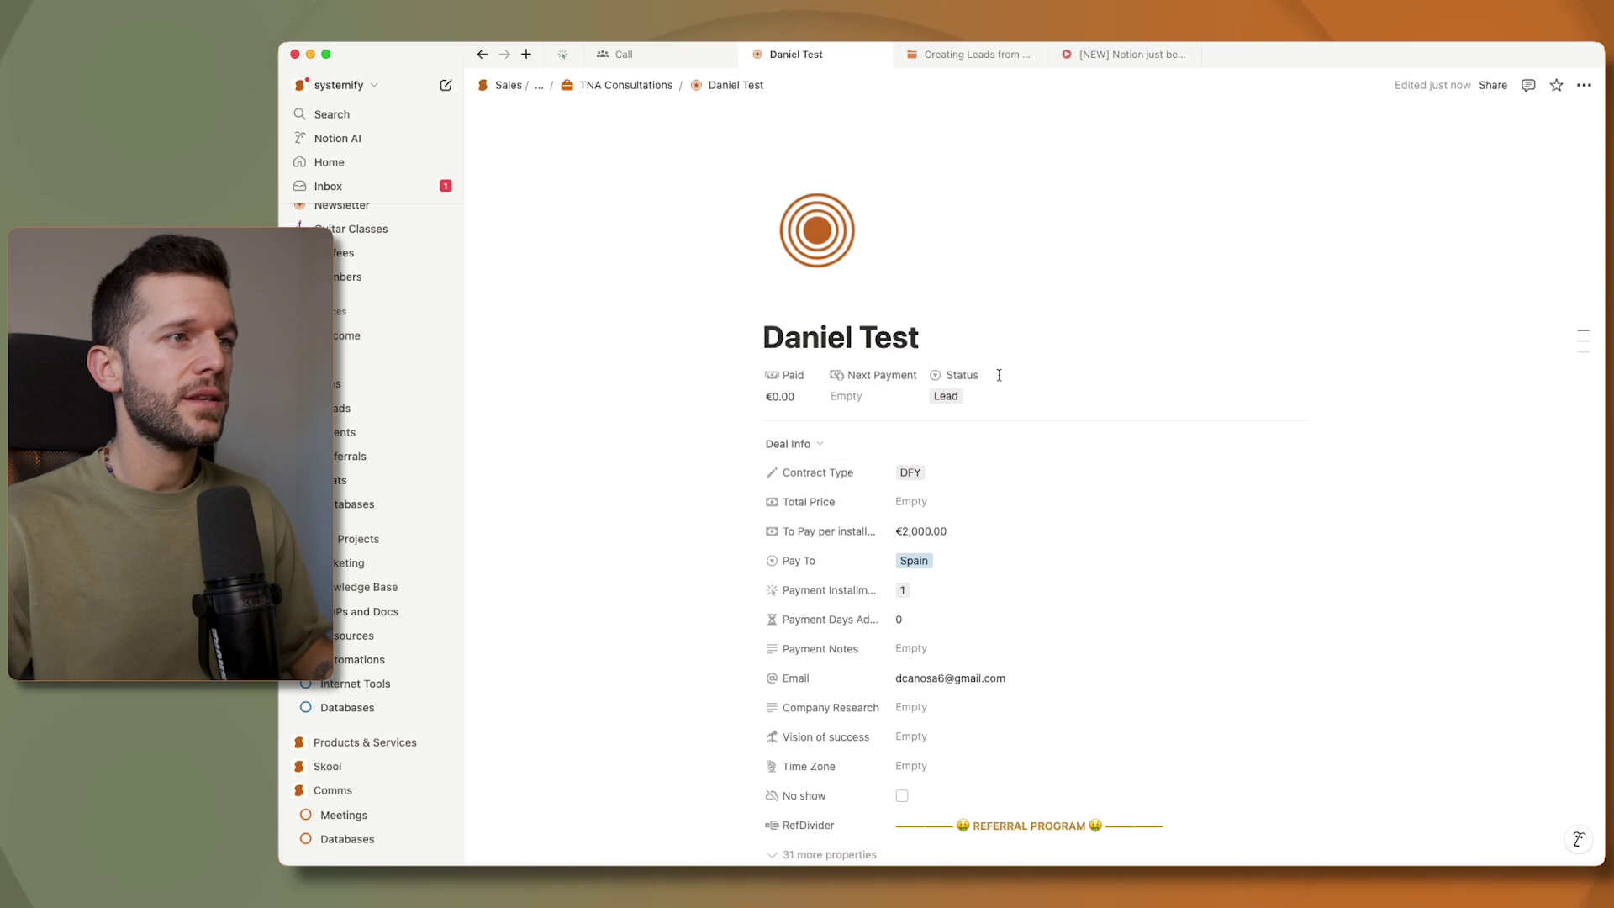
- Change the Daniel Test deal's Status from Lead to DFY Contract Sent, then check the Make scenario
{"action": "left_click", "coordinate": [947, 395]}
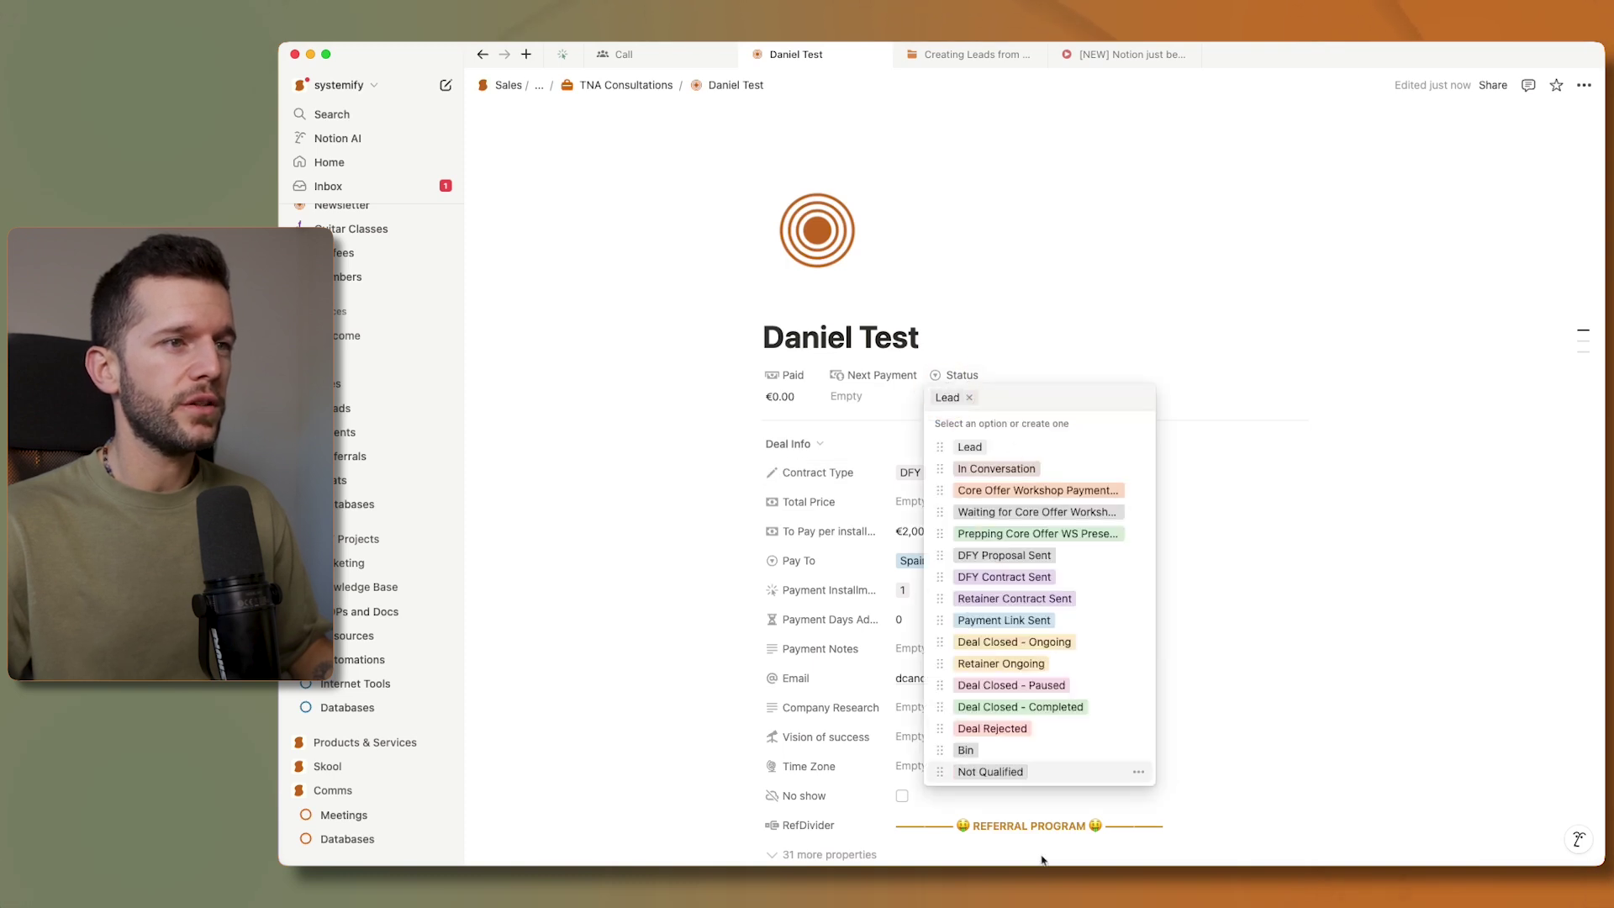
{"action": "key", "text": "Escape"}
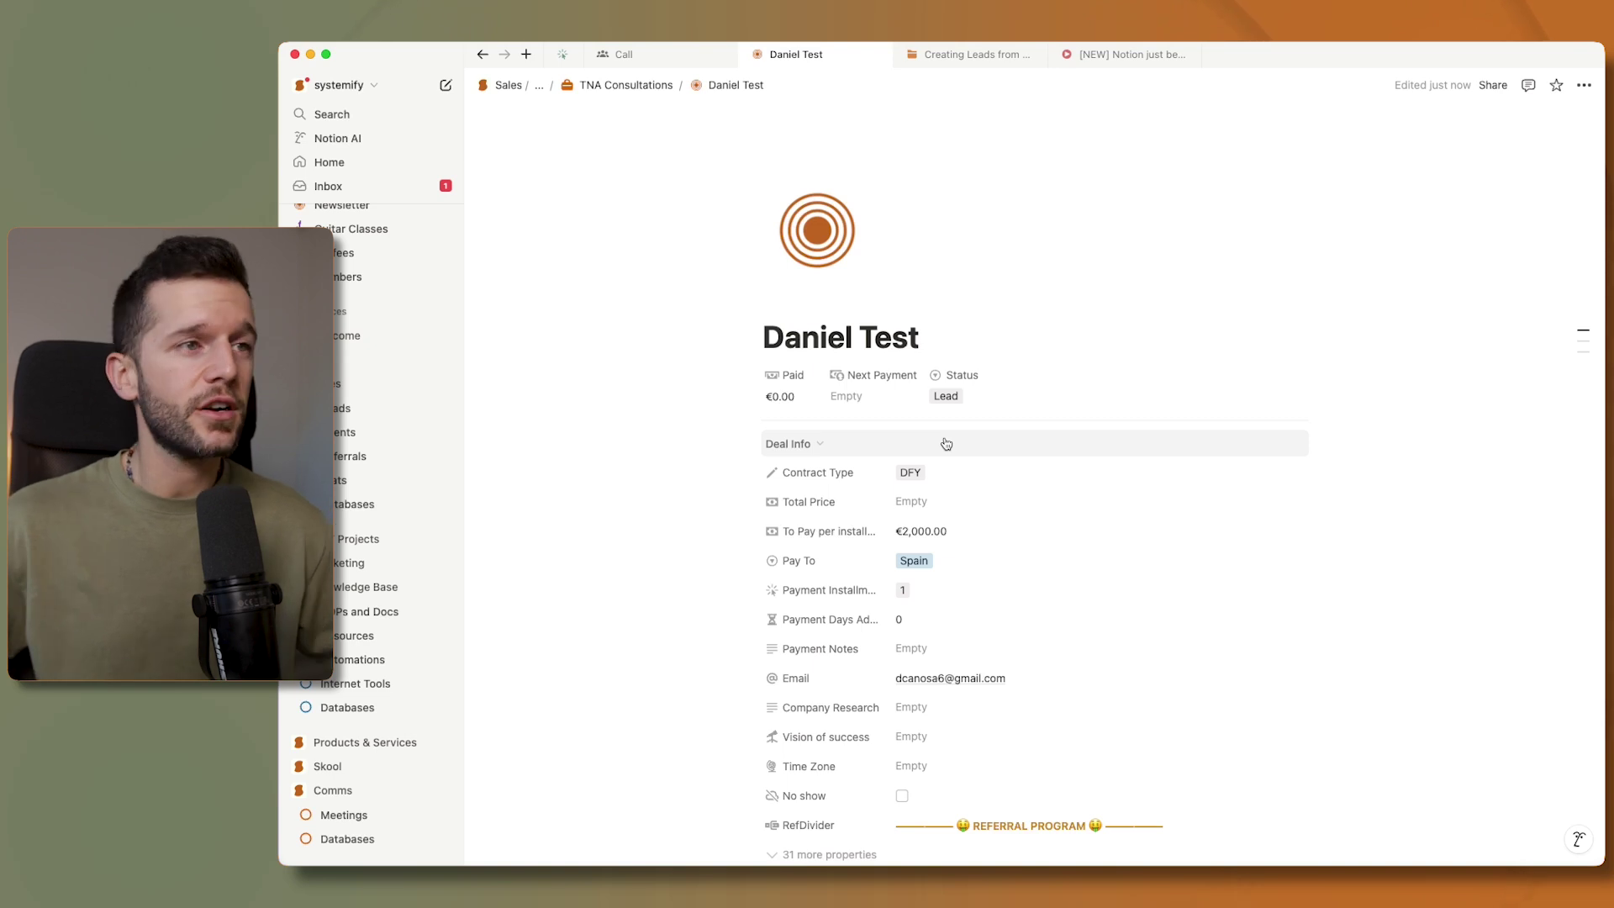
{"action": "left_click", "coordinate": [950, 397]}
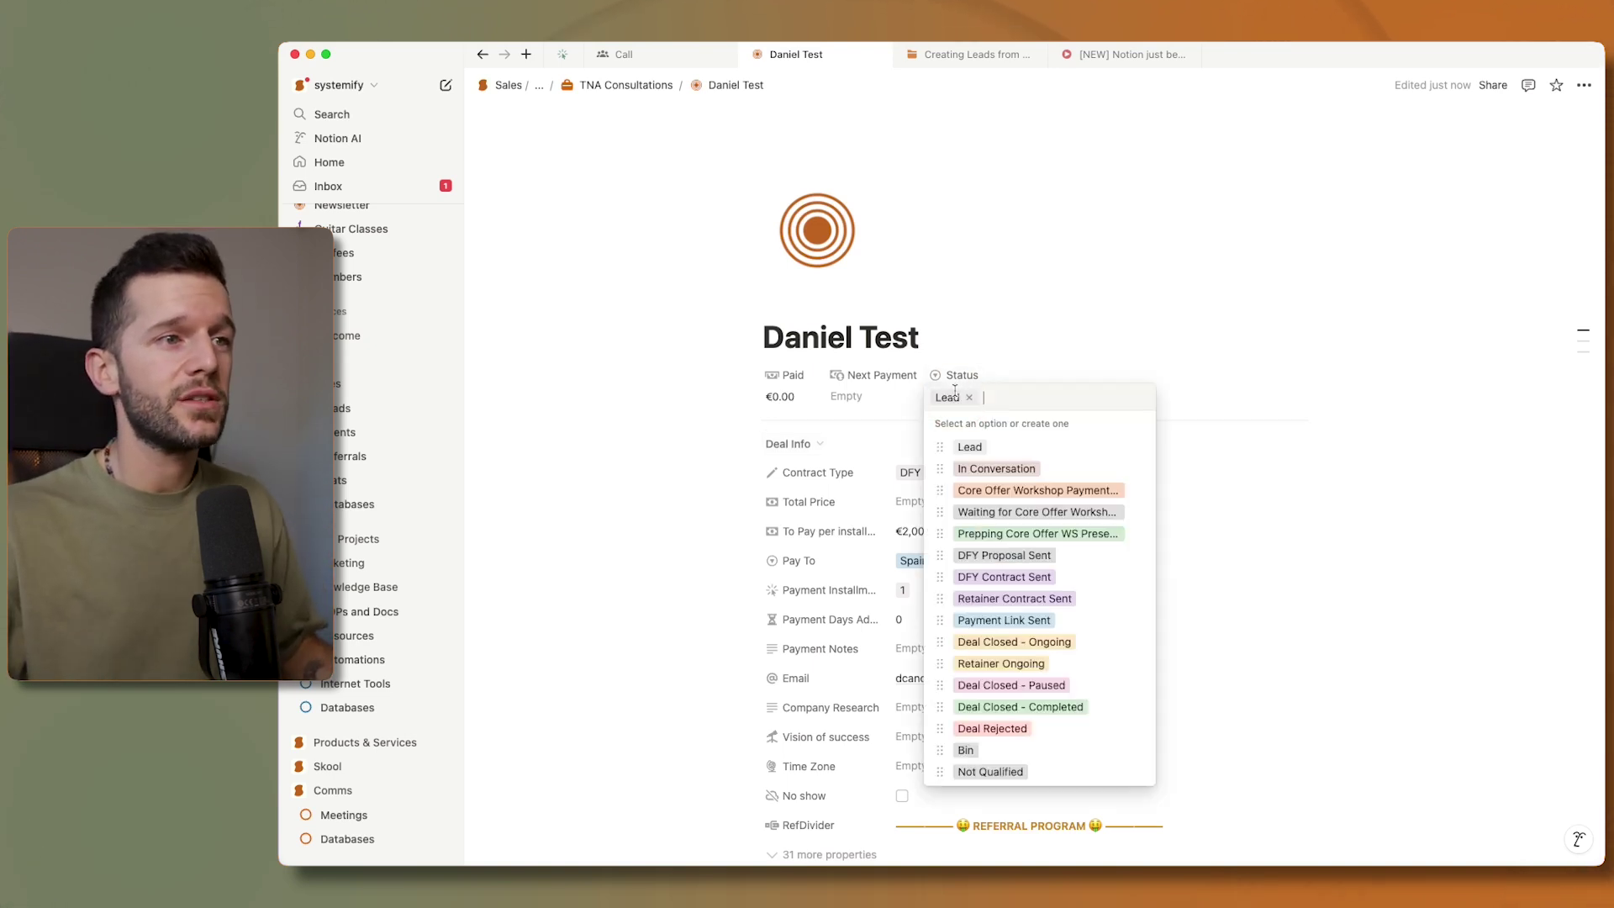
{"action": "left_click", "coordinate": [1000, 580]}
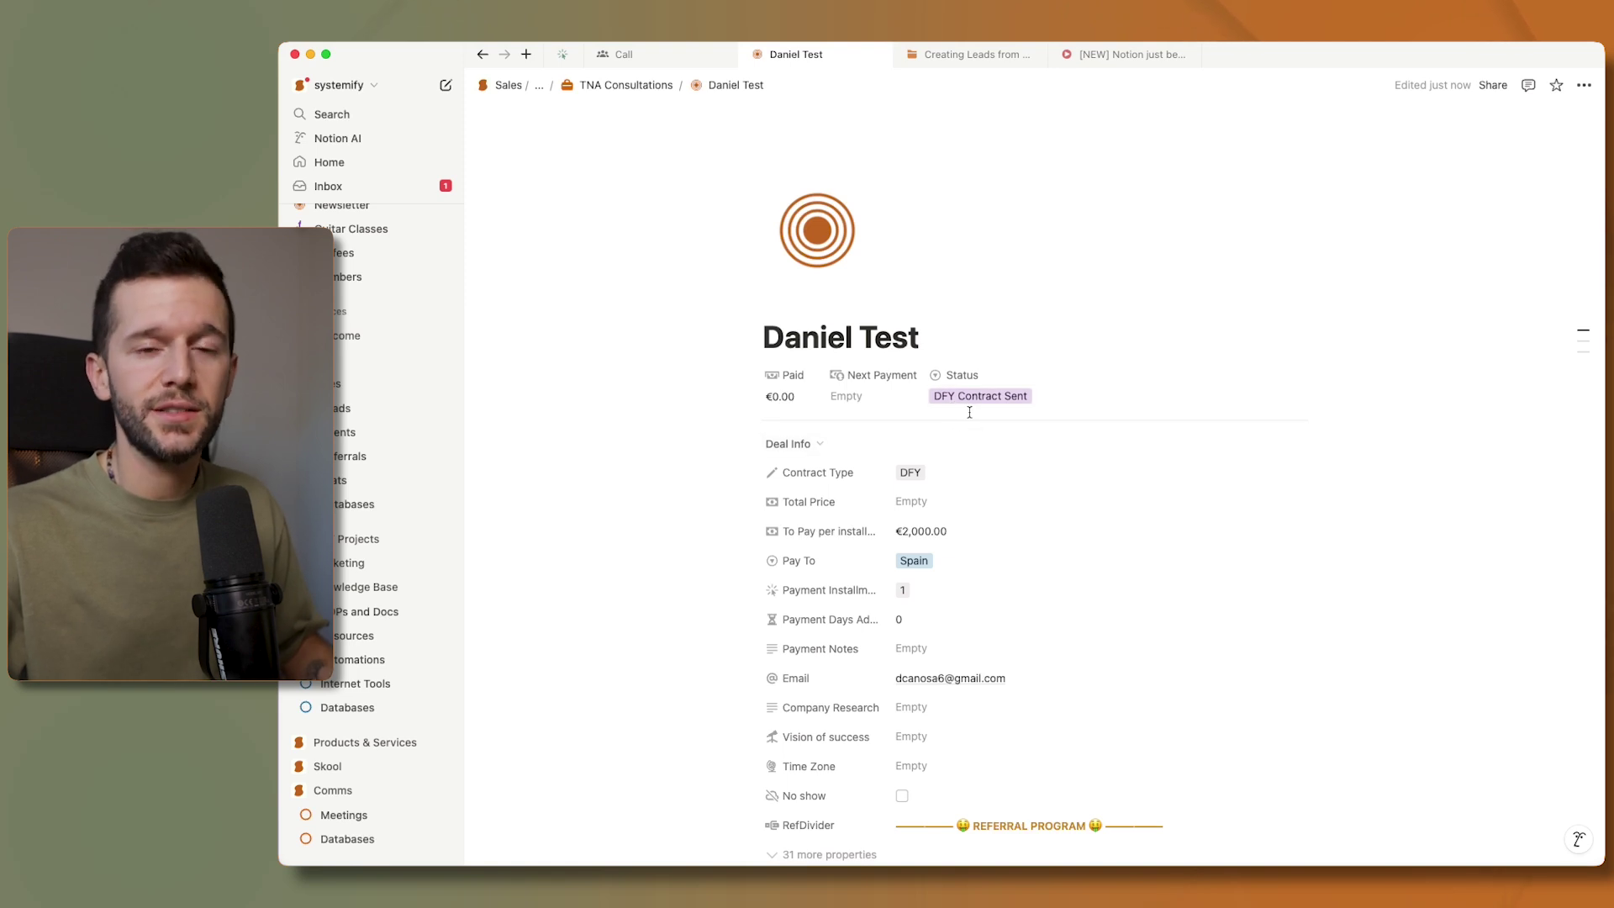
{"action": "key", "text": "super+Tab"}
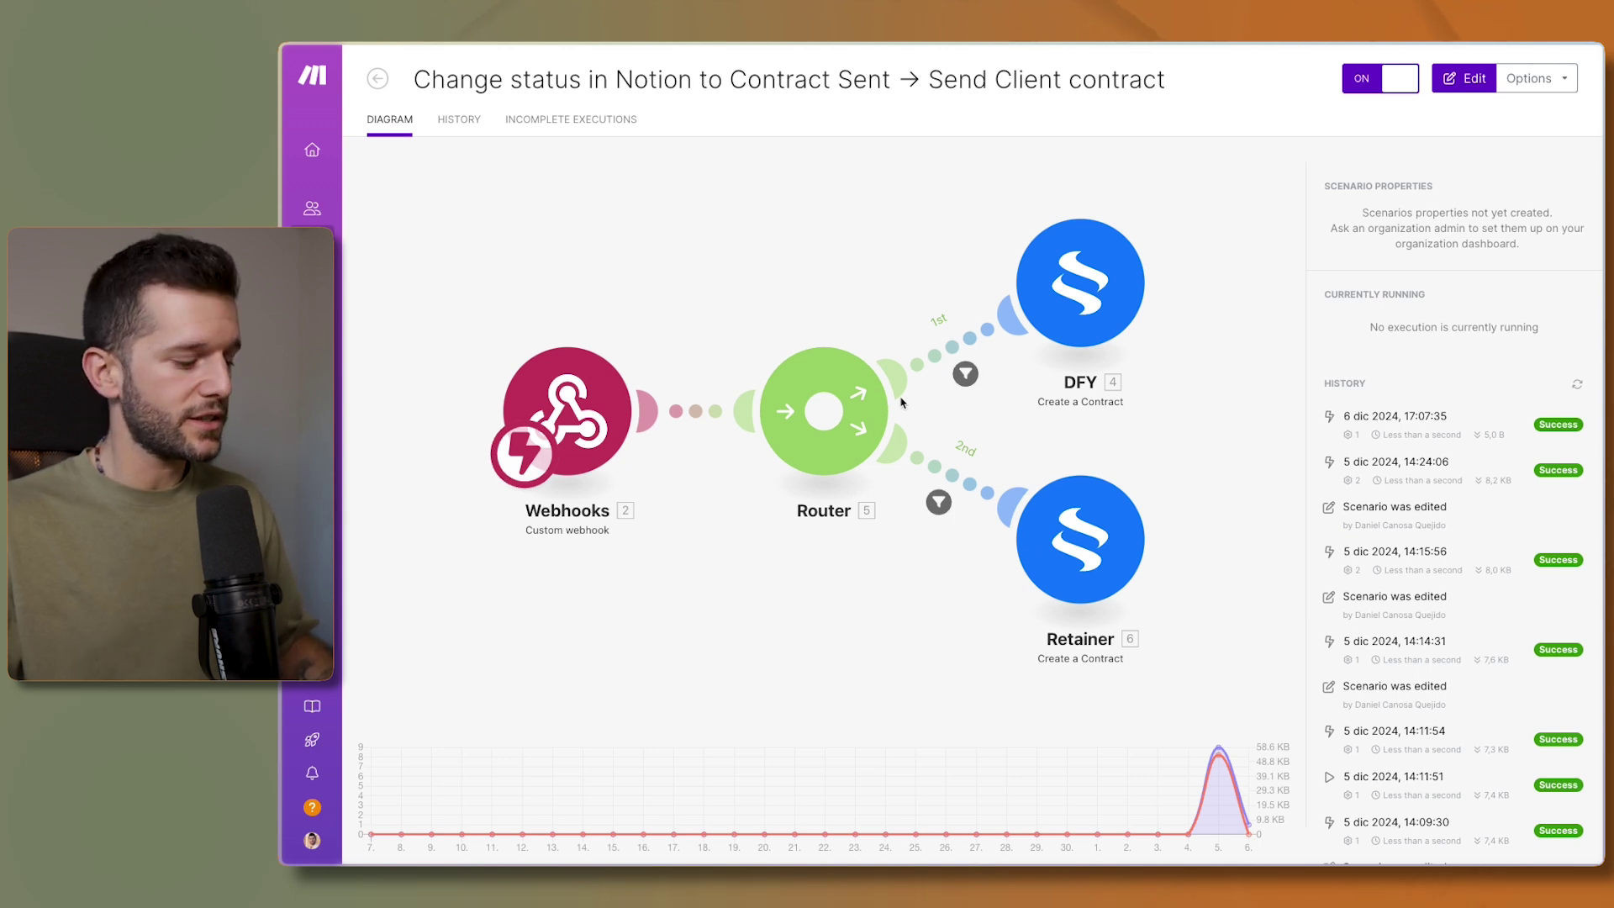
{"action": "key", "text": "super+Tab"}
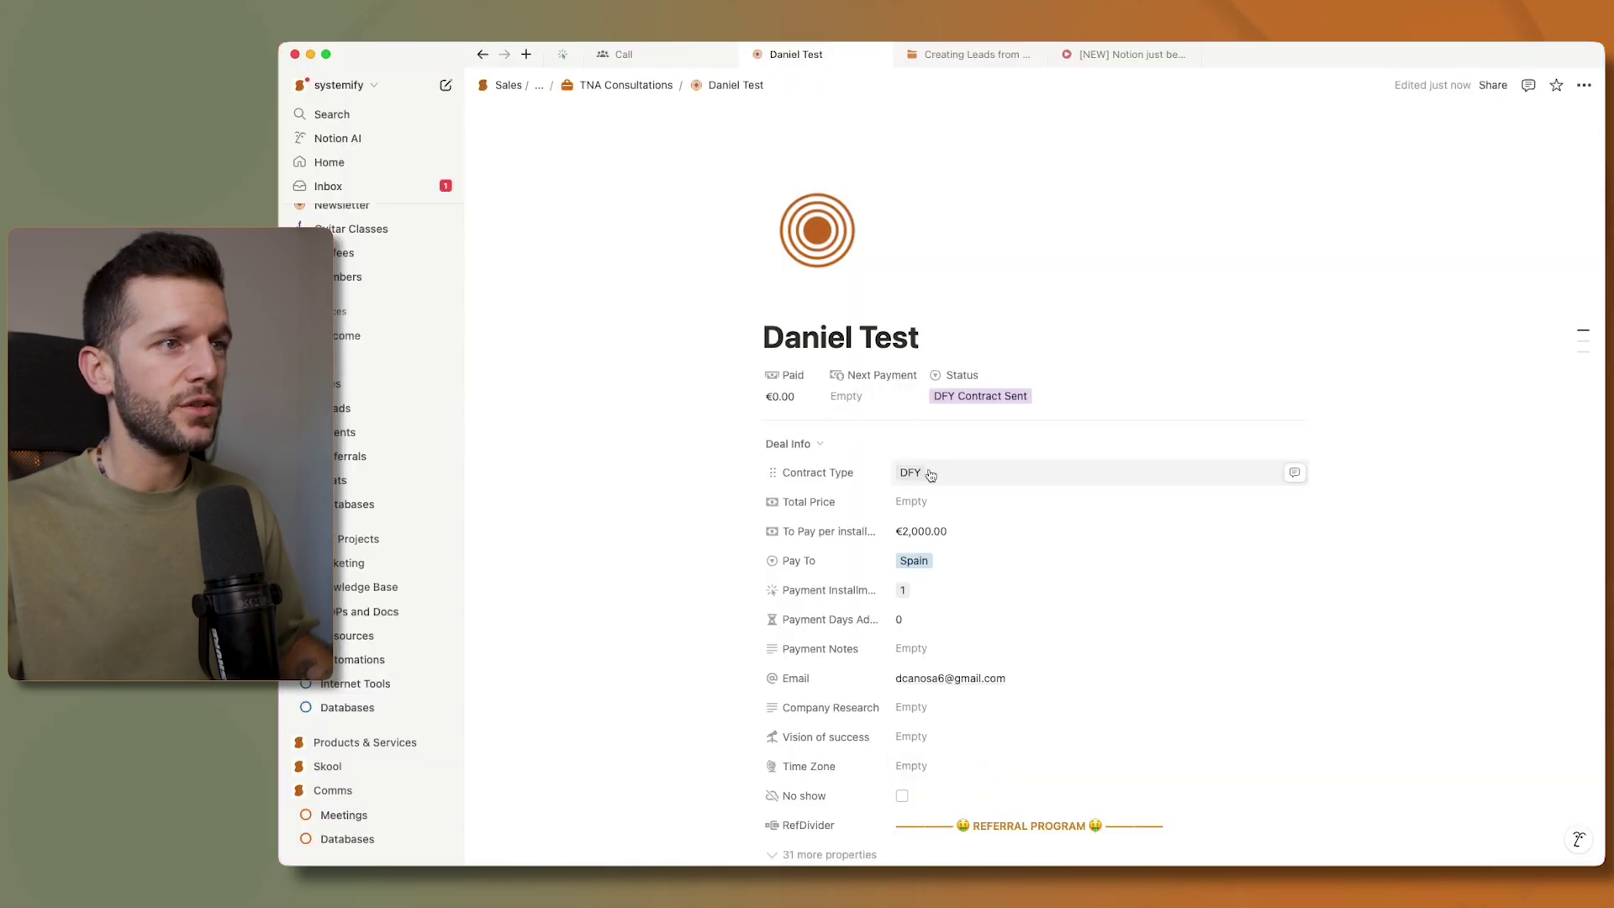
- Check that Contract Type stays DFY, then switch over to the Make scenario
{"action": "left_click", "coordinate": [921, 475]}
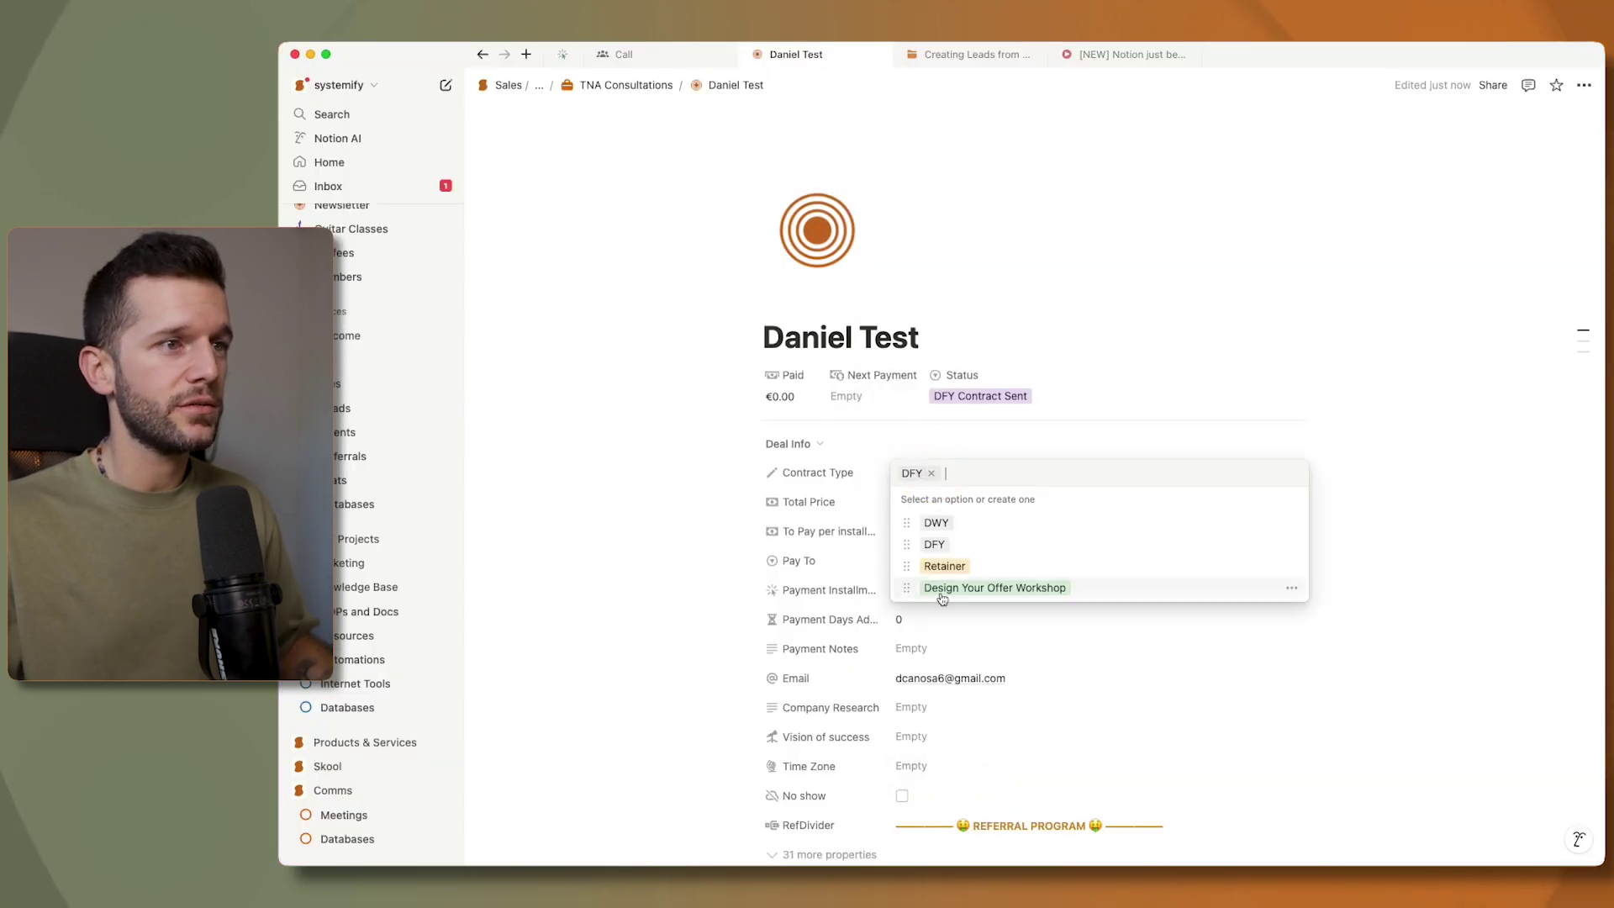
{"action": "left_click", "coordinate": [656, 490]}
{"action": "key", "text": "super+Tab"}
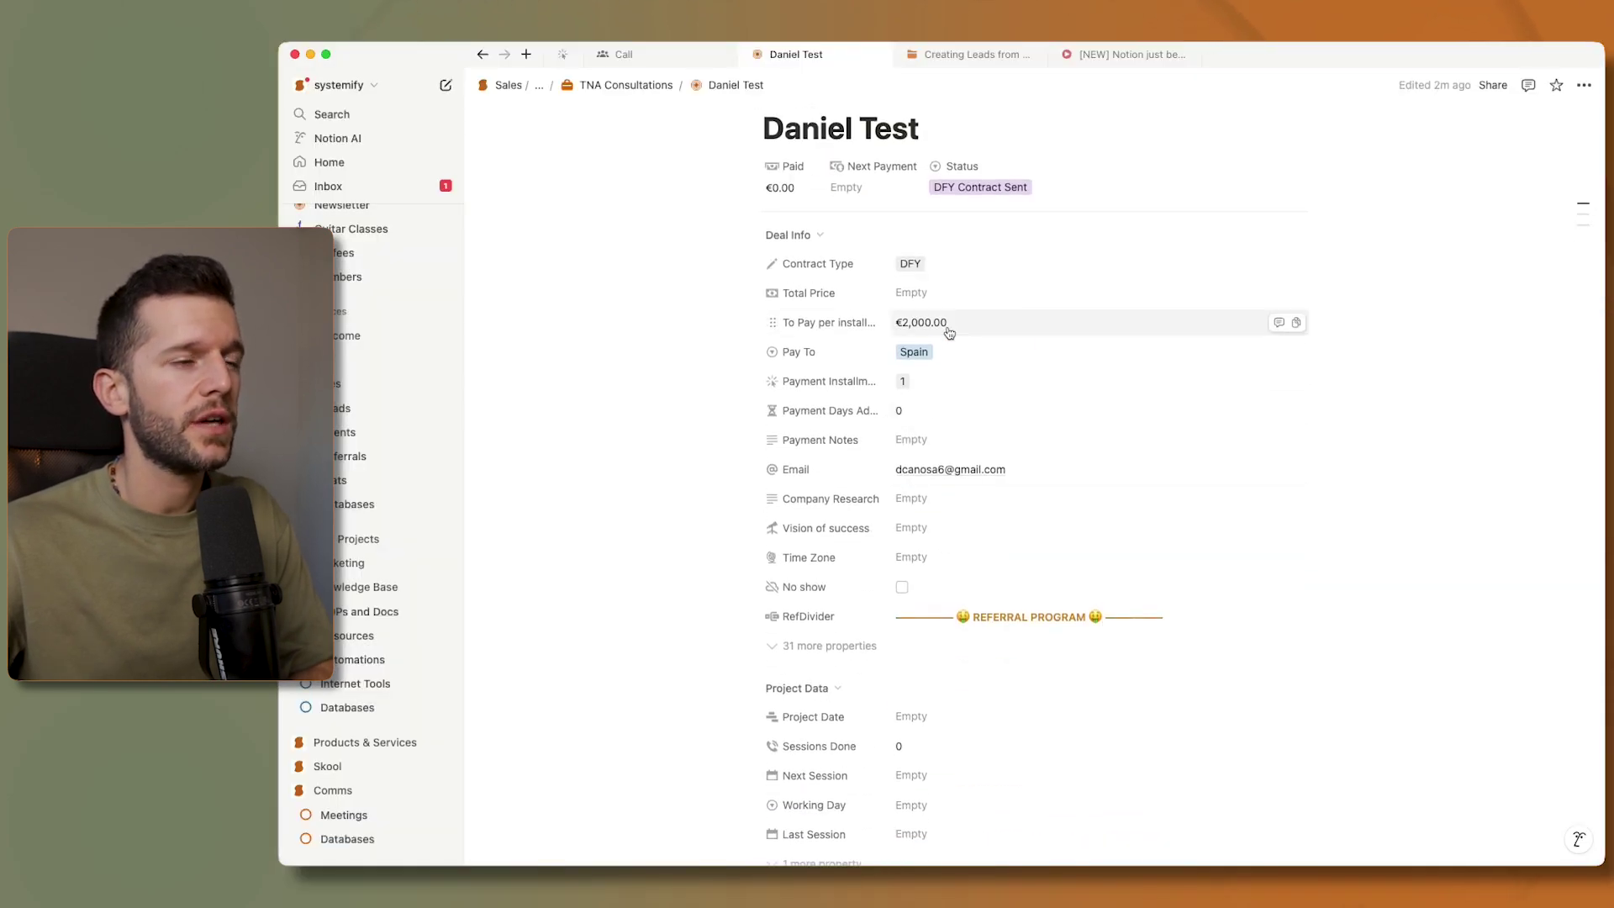
- Review the Payment Installments and Status dropdowns, leaving them at 1 and DFY Contract Sent
{"action": "left_click", "coordinate": [950, 382]}
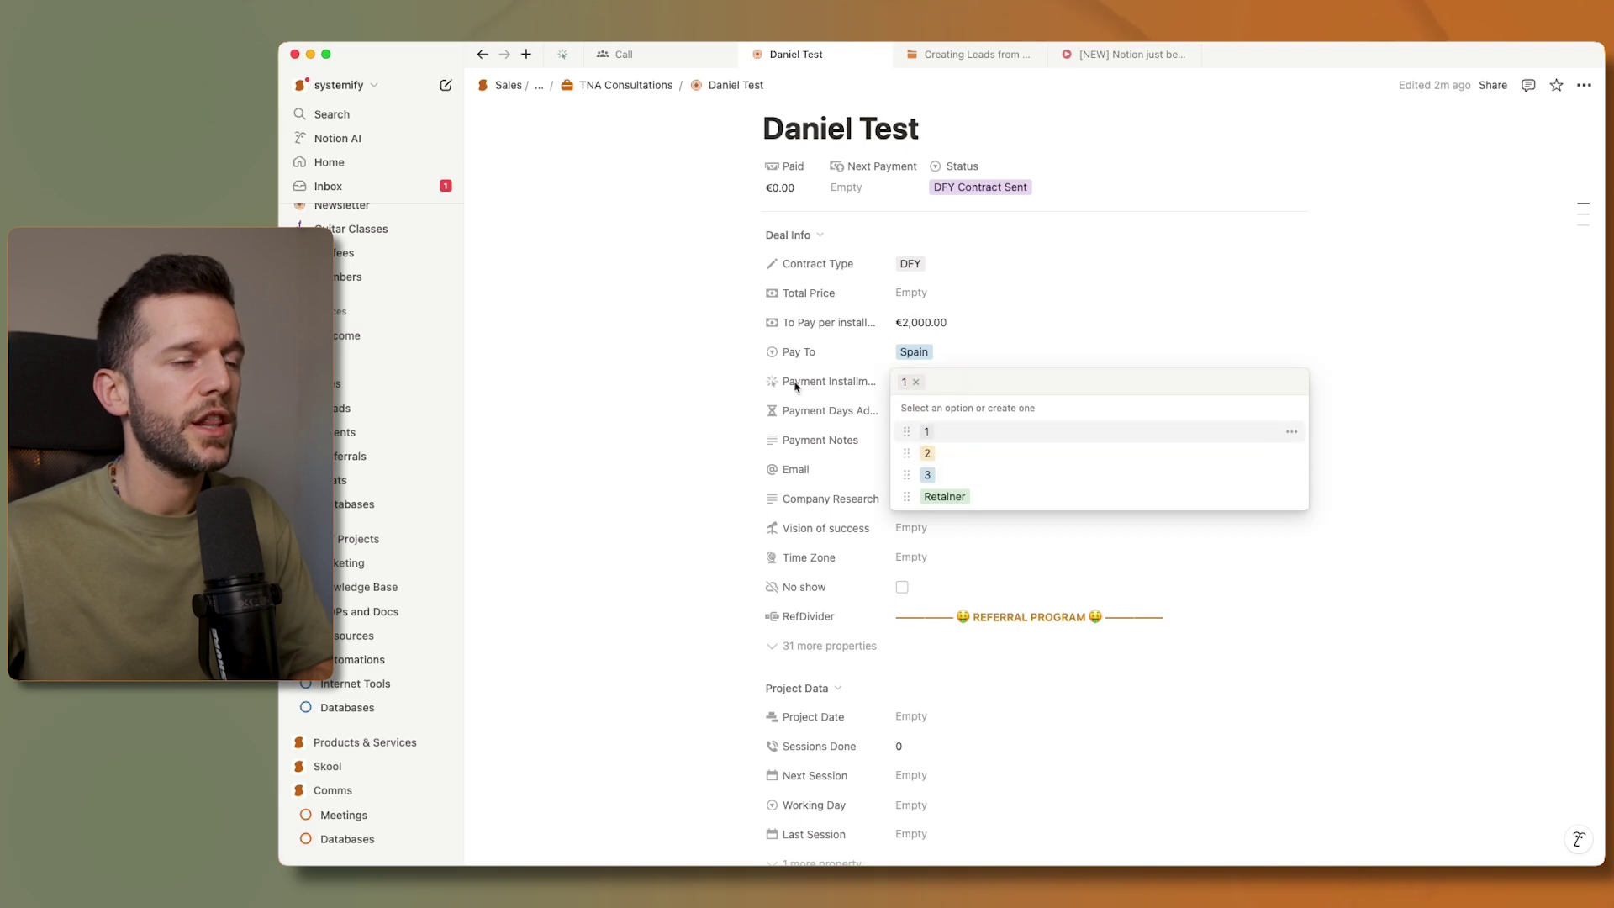
{"action": "left_click", "coordinate": [672, 380]}
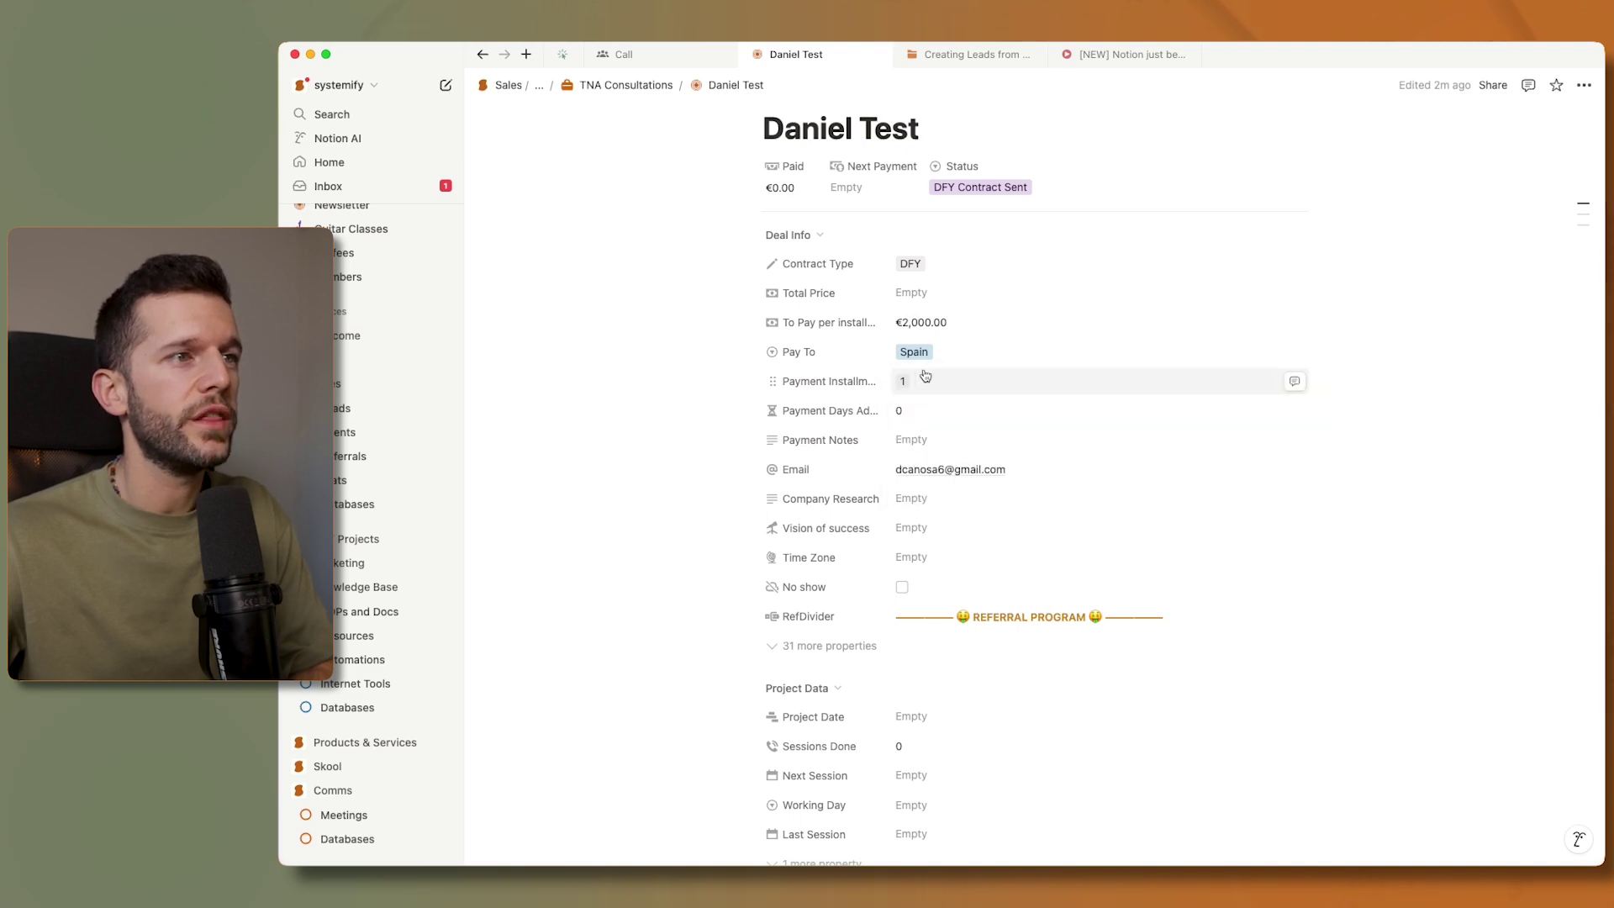
{"action": "scroll", "coordinate": [840, 378], "scroll_direction": "up", "scroll_amount": 1}
{"action": "left_click", "coordinate": [982, 214]}
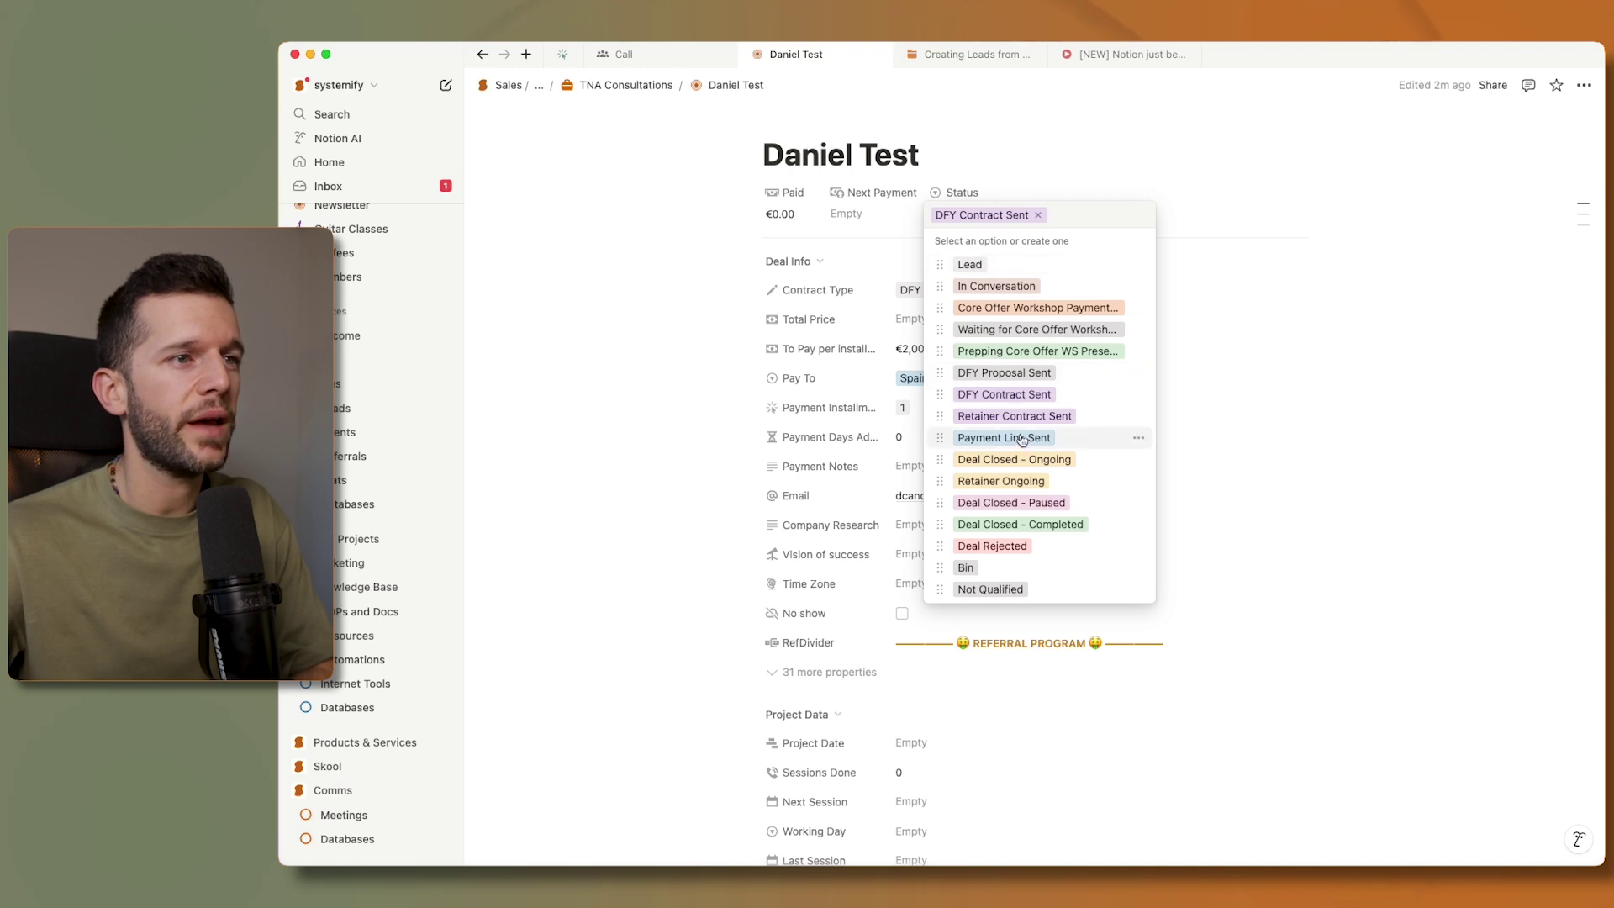
{"action": "key", "text": "Escape"}
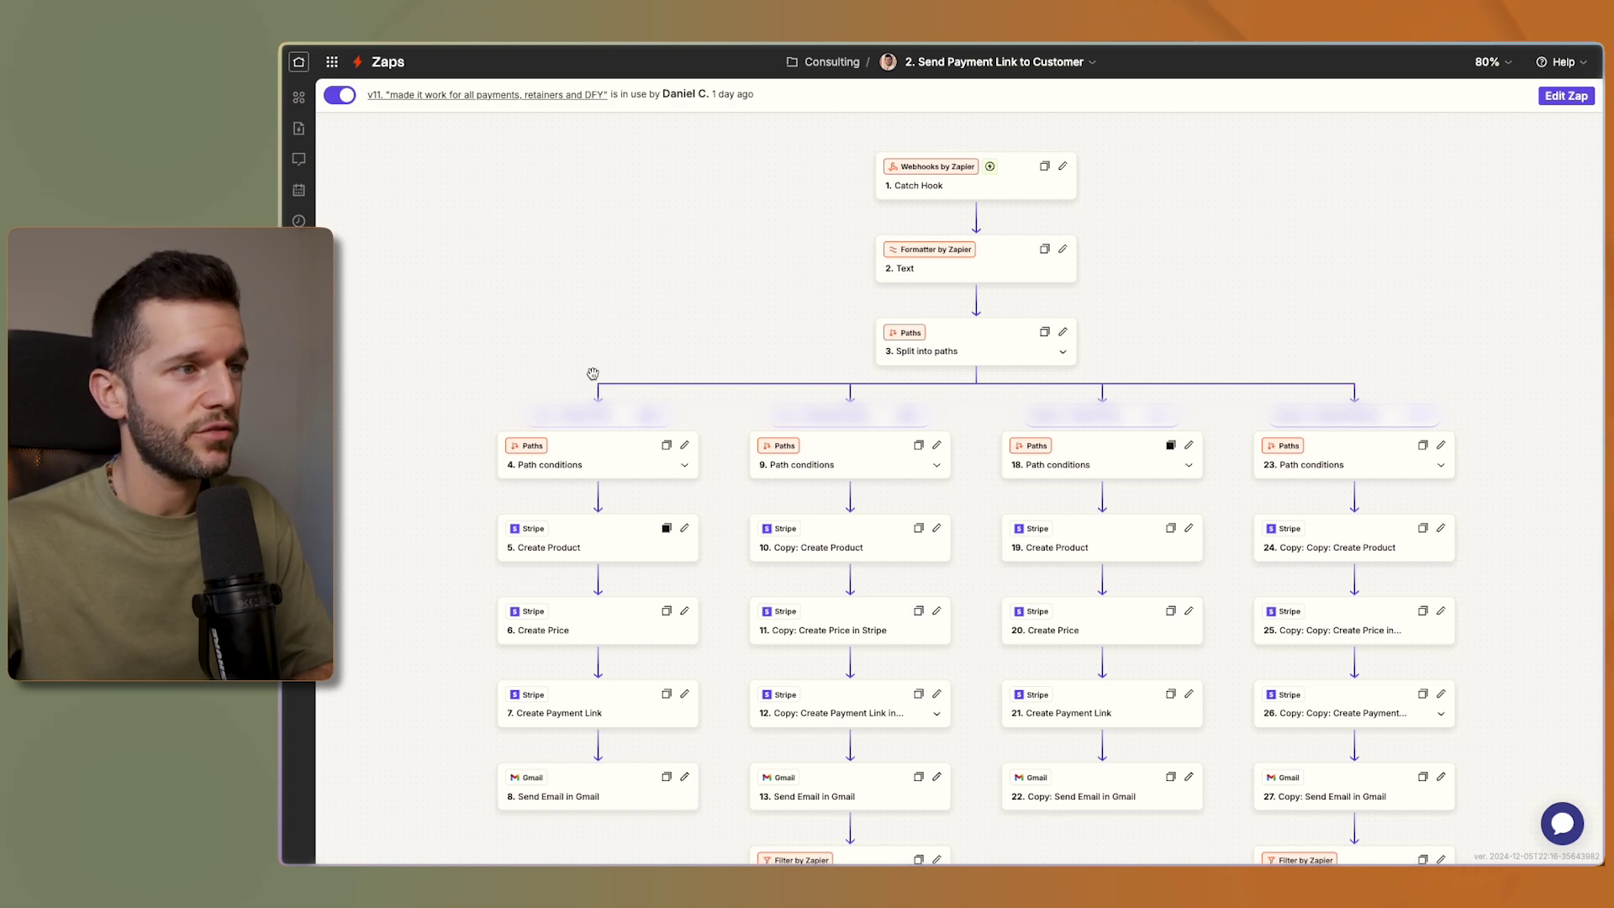
- Switch from the Zapier zap back to the Daniel Test page in Notion
{"action": "key", "text": "super+Tab"}
- Dismiss the open dropdown and scroll down to the Fulfilment kick-off buttons
{"action": "left_click", "coordinate": [697, 390]}
{"action": "scroll", "coordinate": [650, 598], "scroll_direction": "down", "scroll_amount": 15}
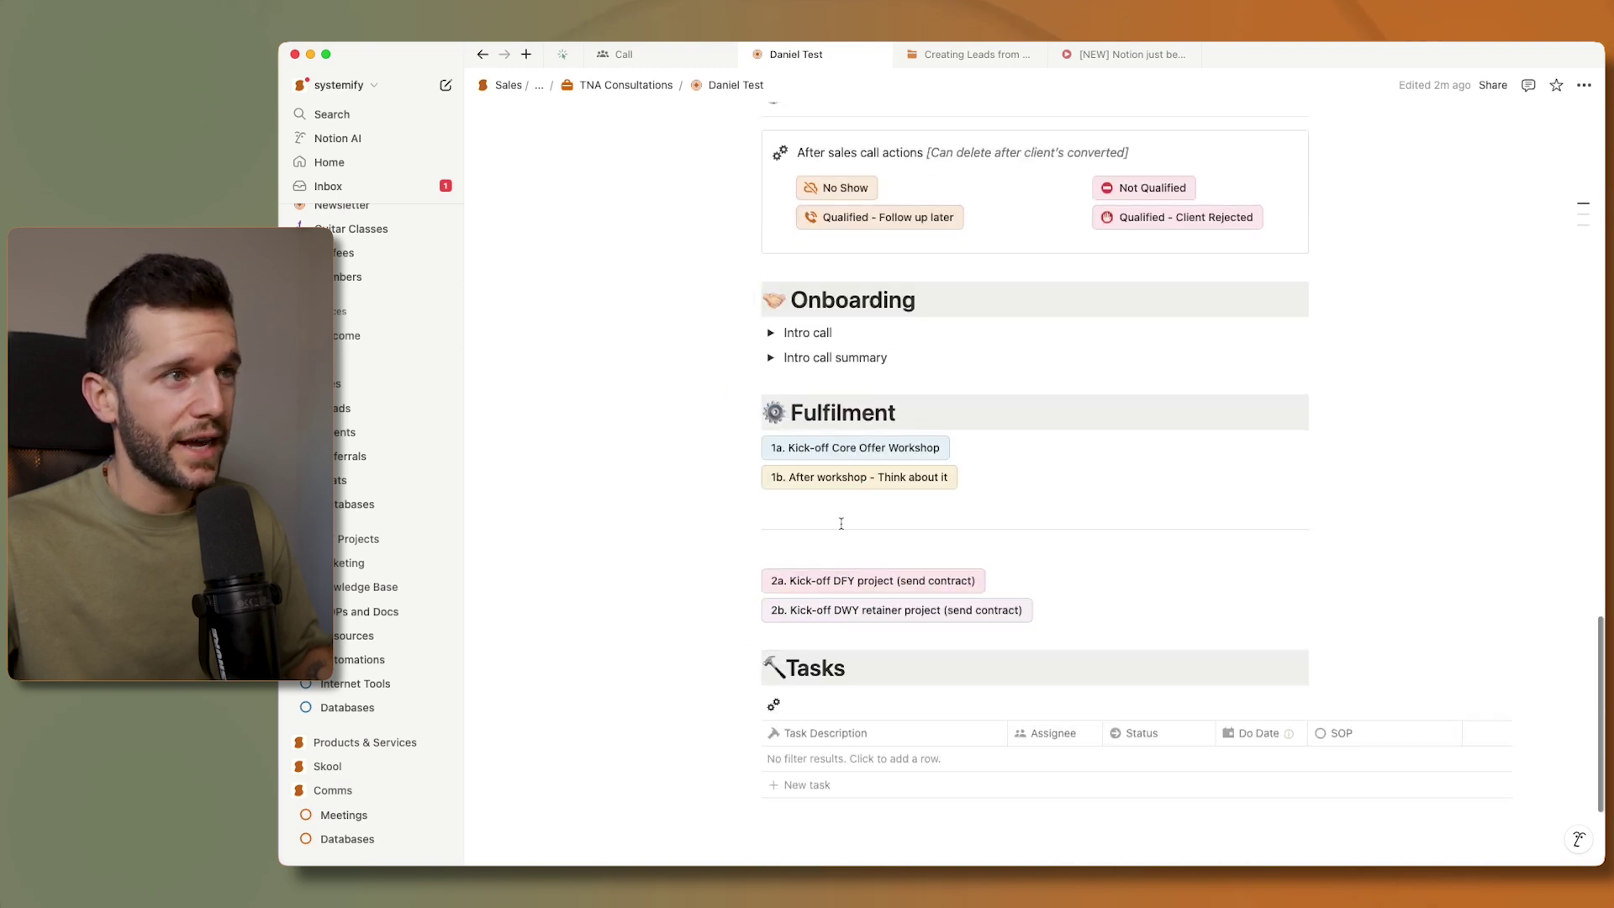